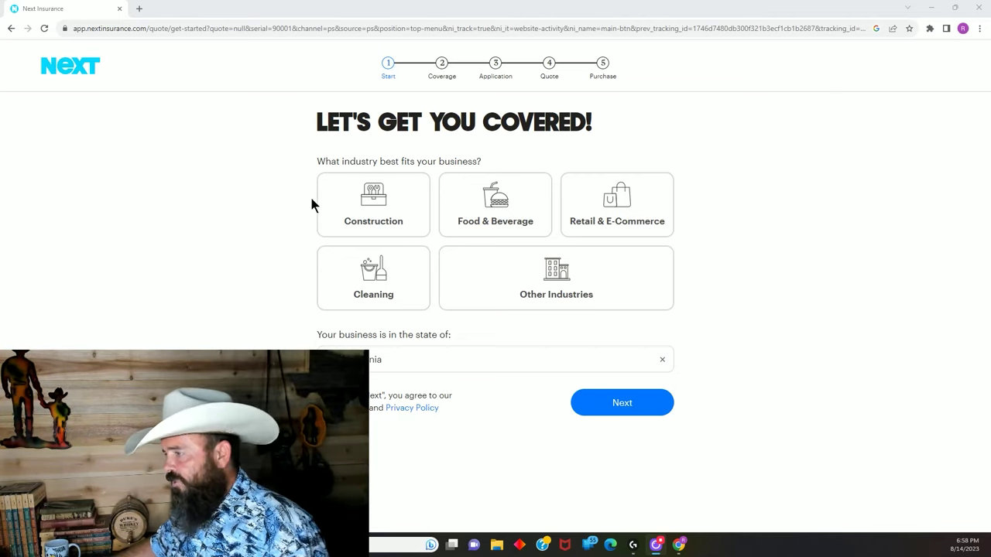
Choose Construction as the business industry and select the state the business is in.
{"action": "left_click", "coordinate": [399, 212]}
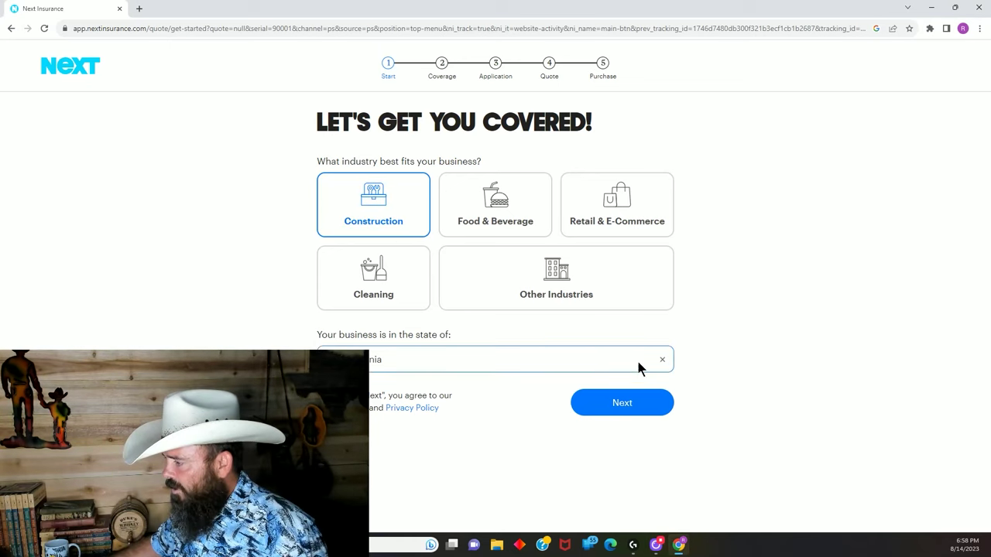
{"action": "left_click", "coordinate": [491, 359]}
{"action": "left_click", "coordinate": [395, 452]}
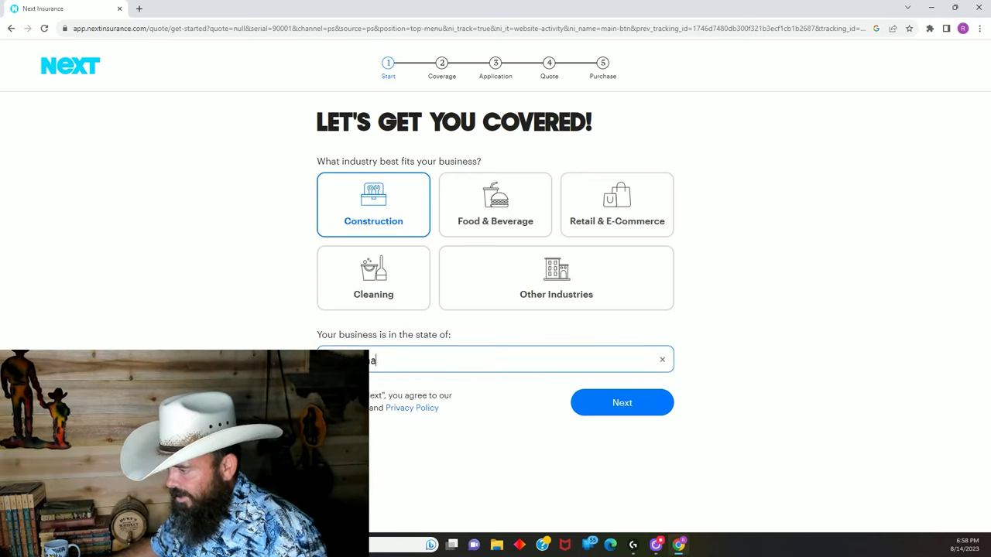
{"action": "left_click", "coordinate": [611, 408]}
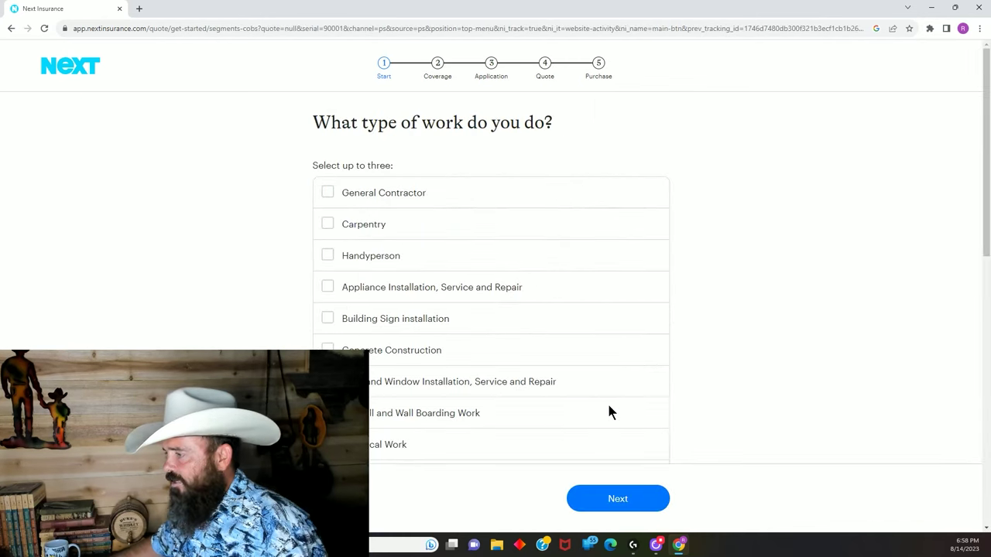
Select Handyperson as the work type with a maximum job size under $5,000.
{"action": "left_click", "coordinate": [328, 257]}
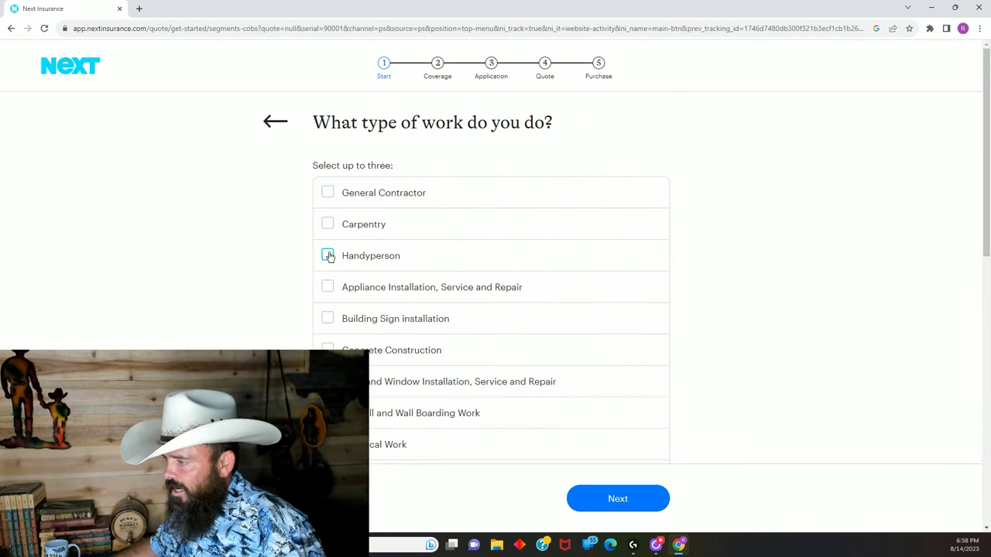
{"action": "left_click", "coordinate": [617, 499]}
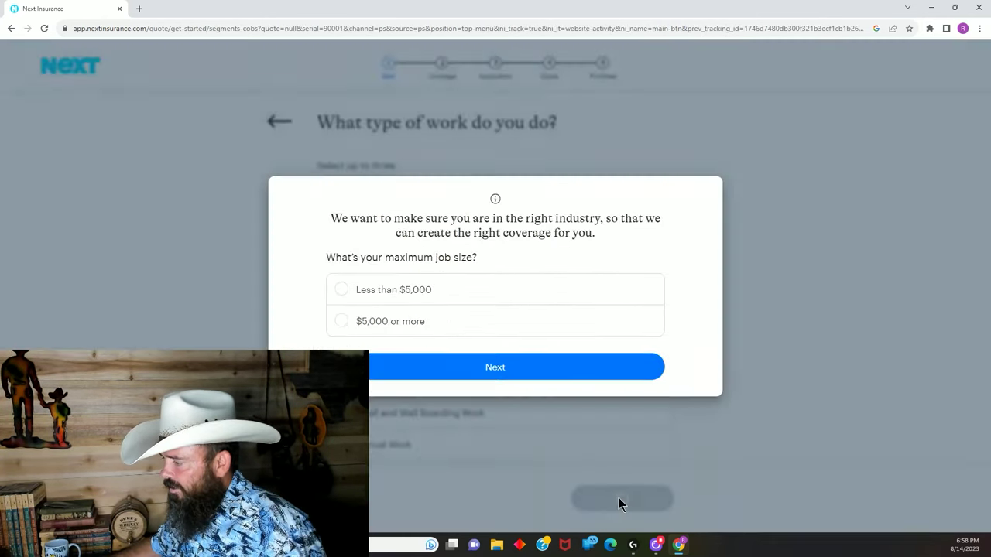
{"action": "left_click", "coordinate": [342, 290]}
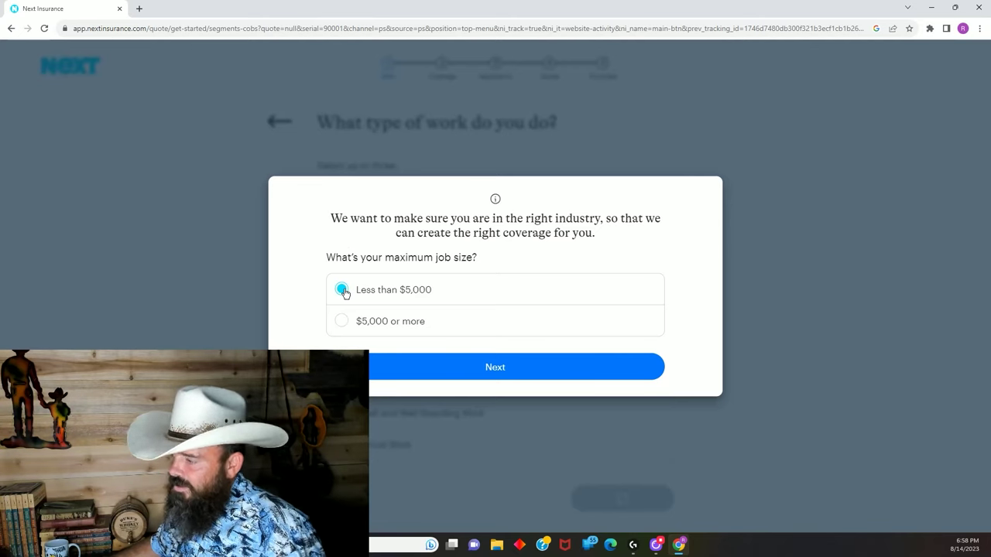
{"action": "left_click", "coordinate": [496, 374]}
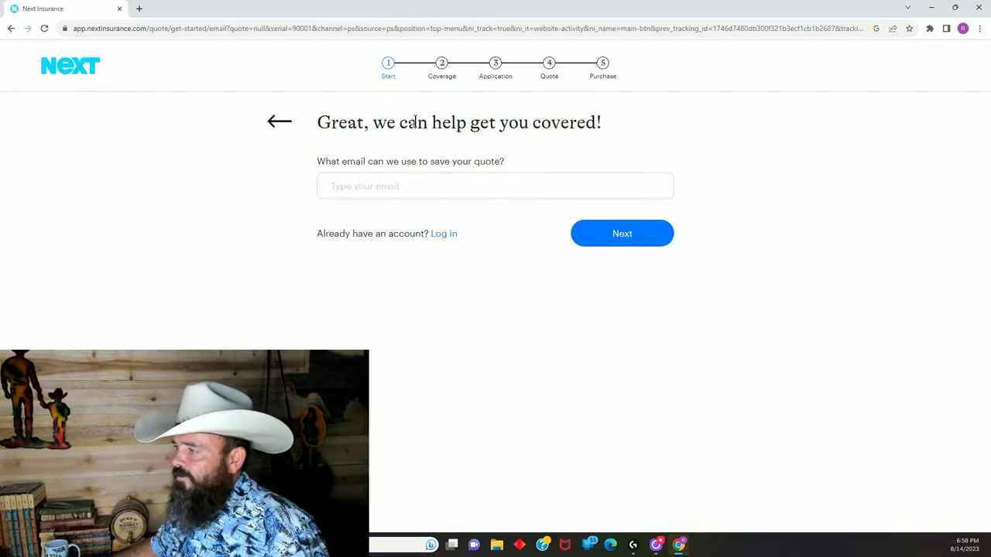
Enter the business Gmail address to save the quote, then continue.
{"action": "left_click", "coordinate": [360, 184]}
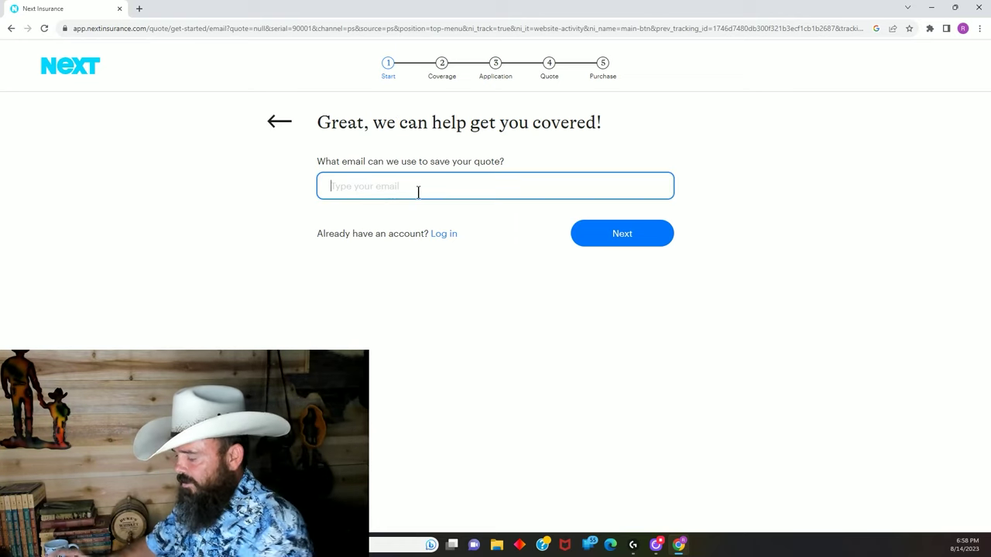
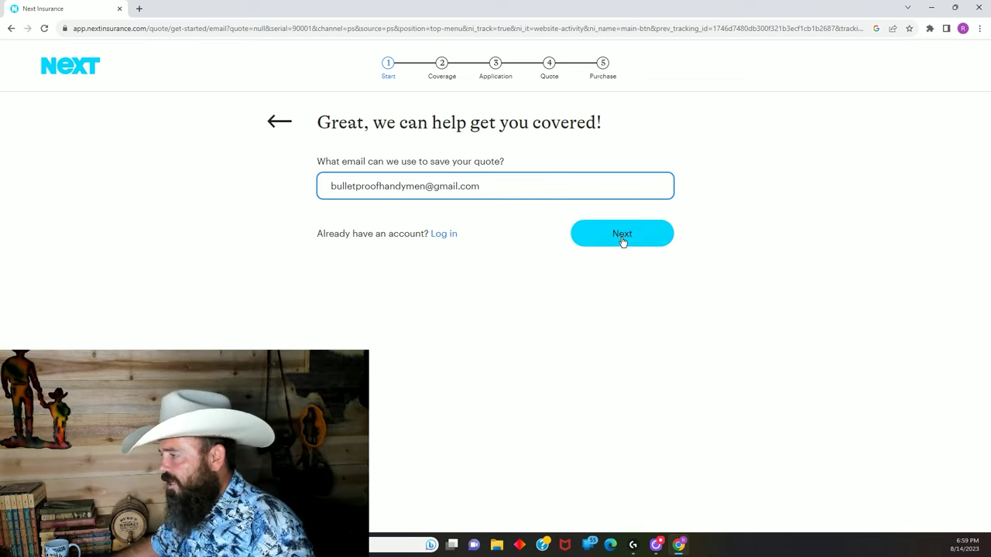
{"action": "left_click", "coordinate": [622, 239]}
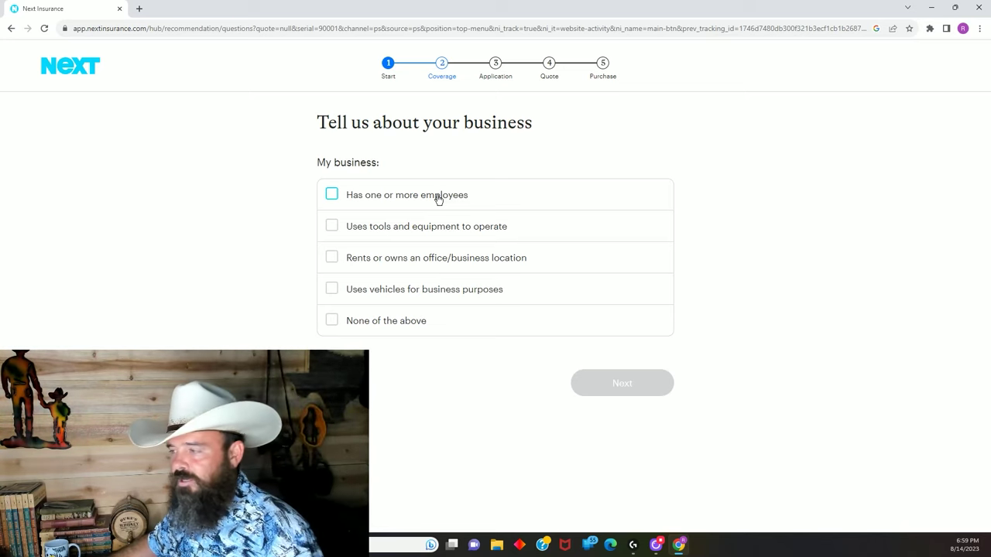
Mark the business as using tools and equipment and vehicles, then accept General Liability coverage.
{"action": "left_click", "coordinate": [331, 226]}
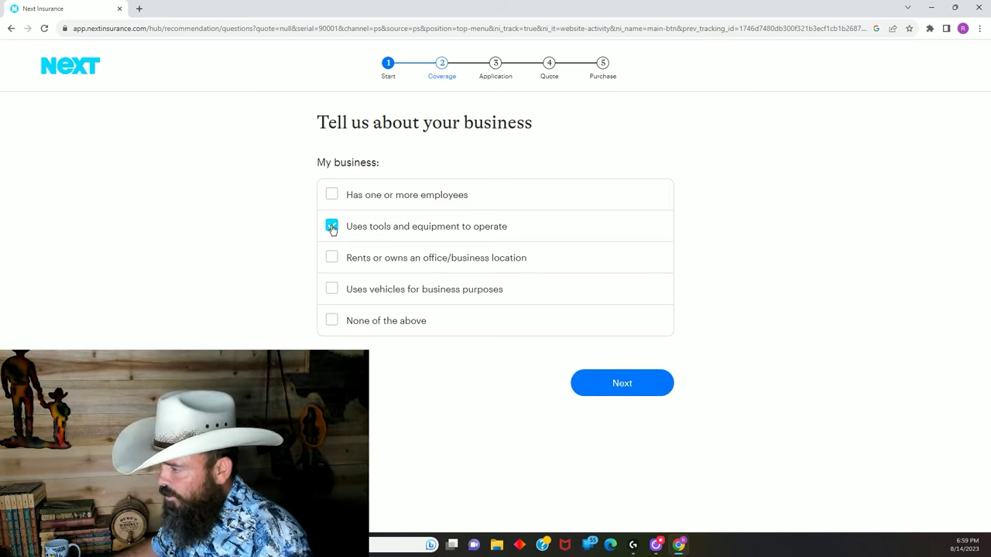
{"action": "left_click", "coordinate": [332, 289]}
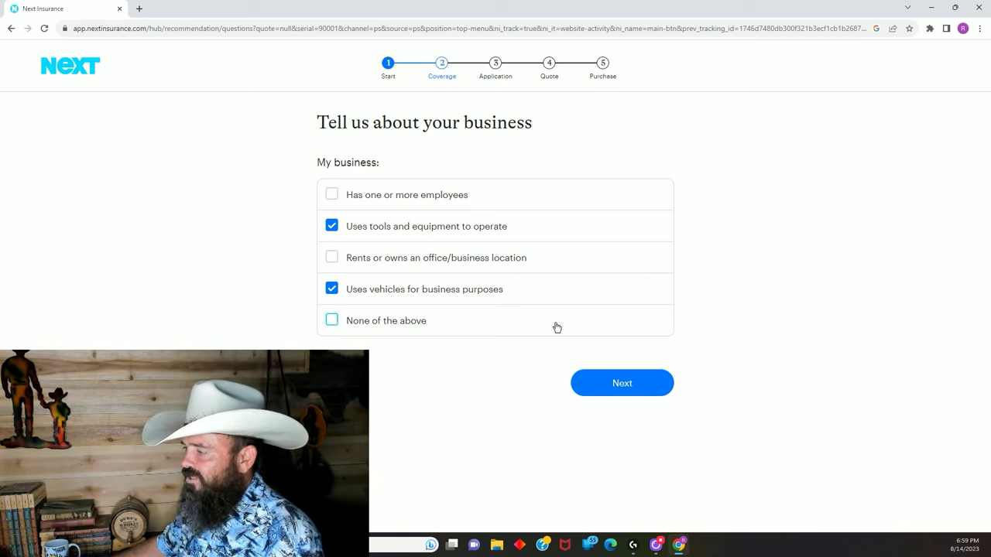
{"action": "left_click", "coordinate": [621, 387]}
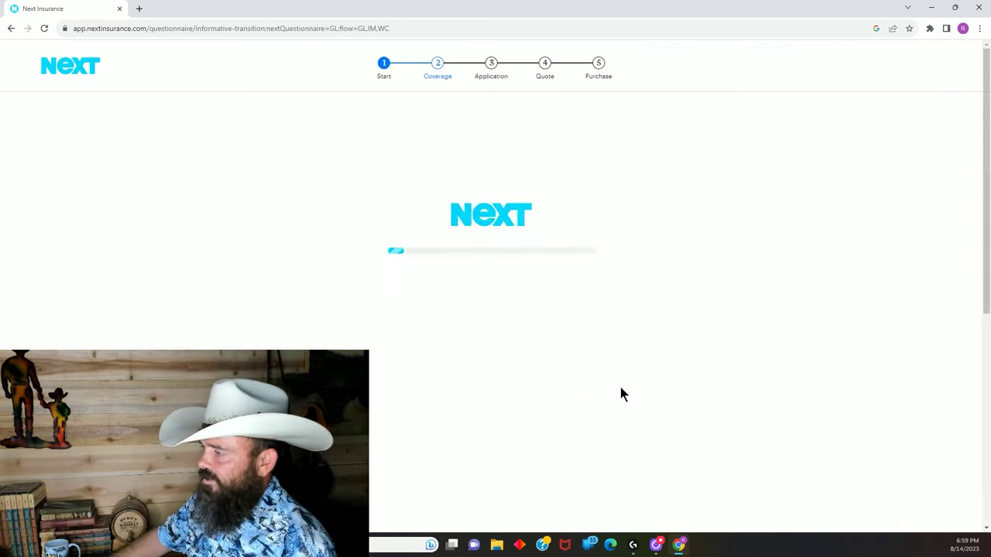
{"action": "scroll", "coordinate": [534, 329], "scroll_direction": "down", "scroll_amount": 1}
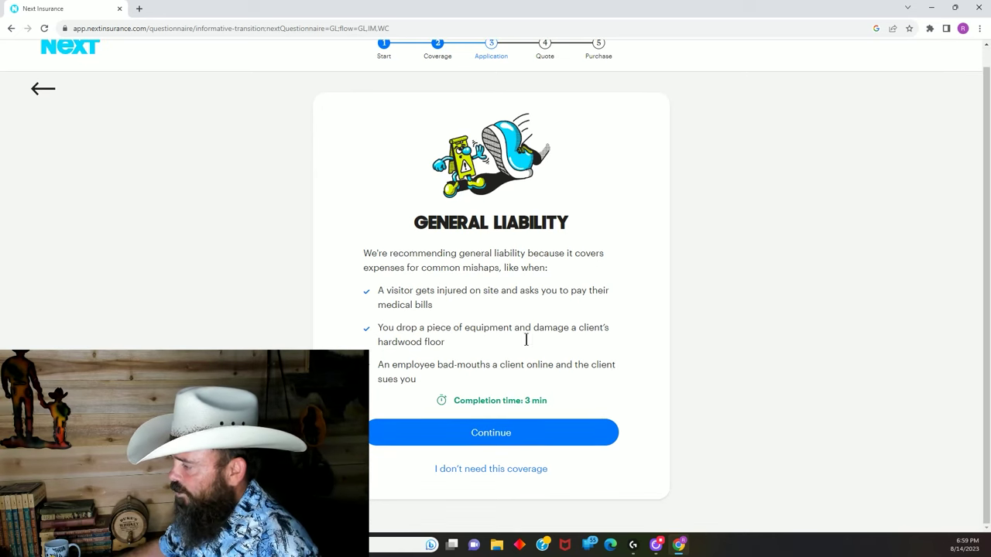
{"action": "left_click", "coordinate": [486, 433]}
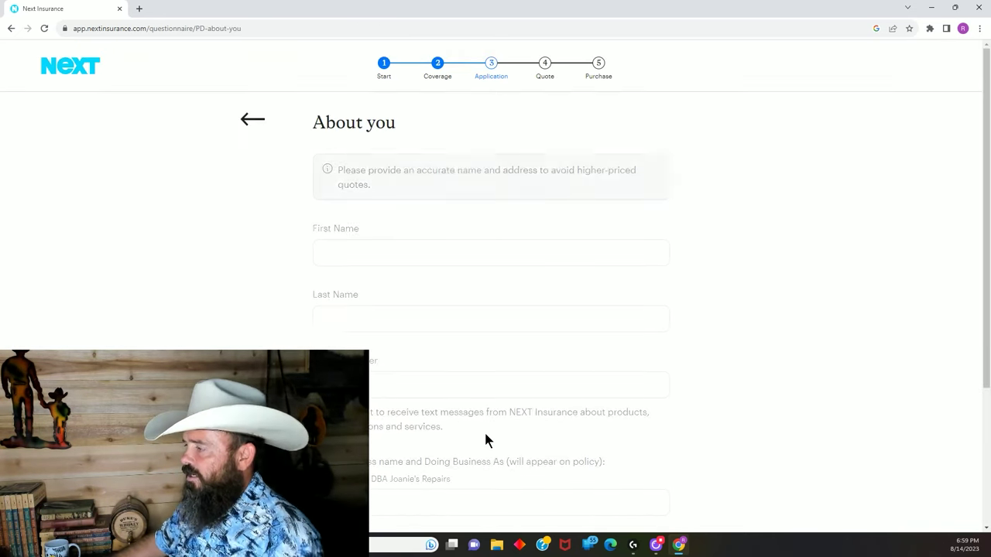
Fill in the contact's first name, last name and phone number.
{"action": "left_click", "coordinate": [427, 250]}
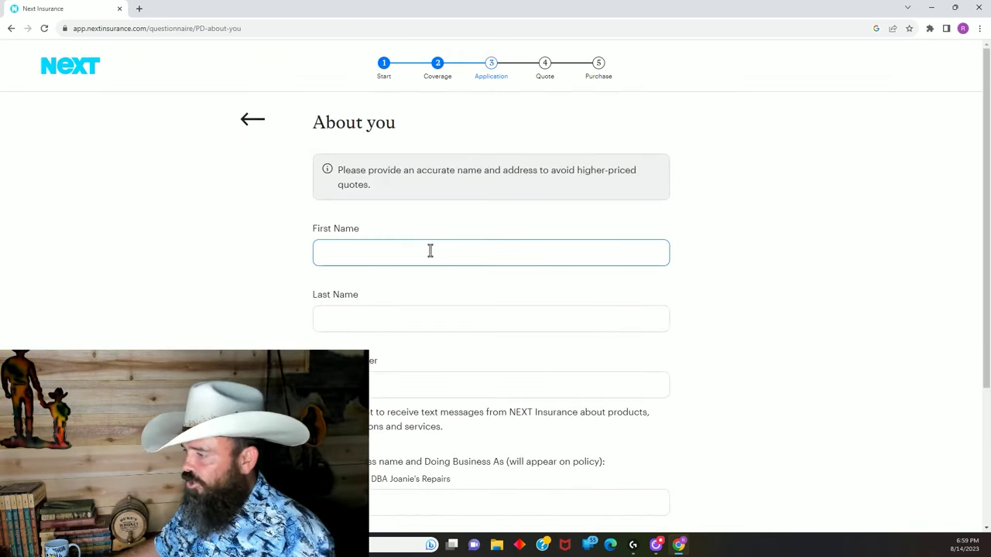
{"action": "type", "text": "Bob"}
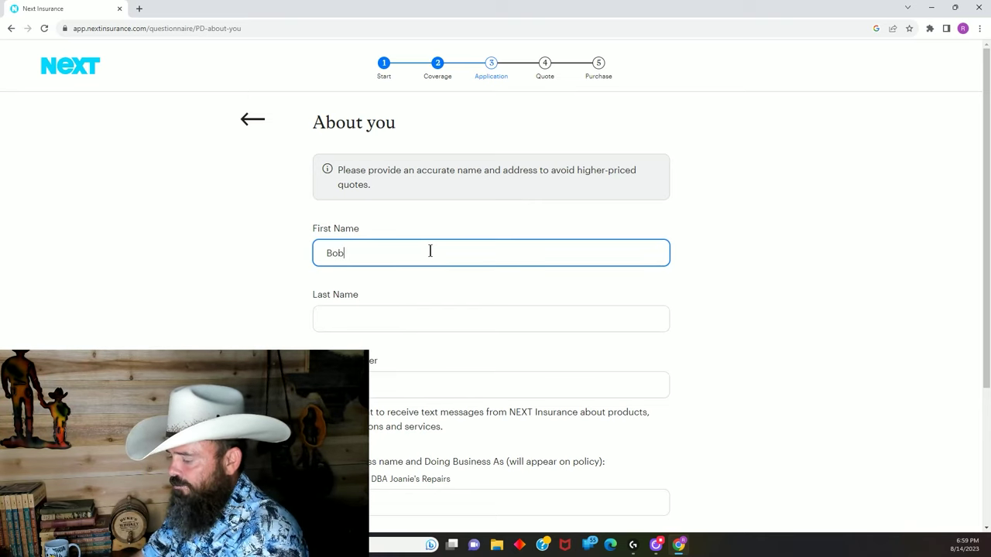
{"action": "key", "text": "Tab"}
{"action": "type", "text": "Builder"}
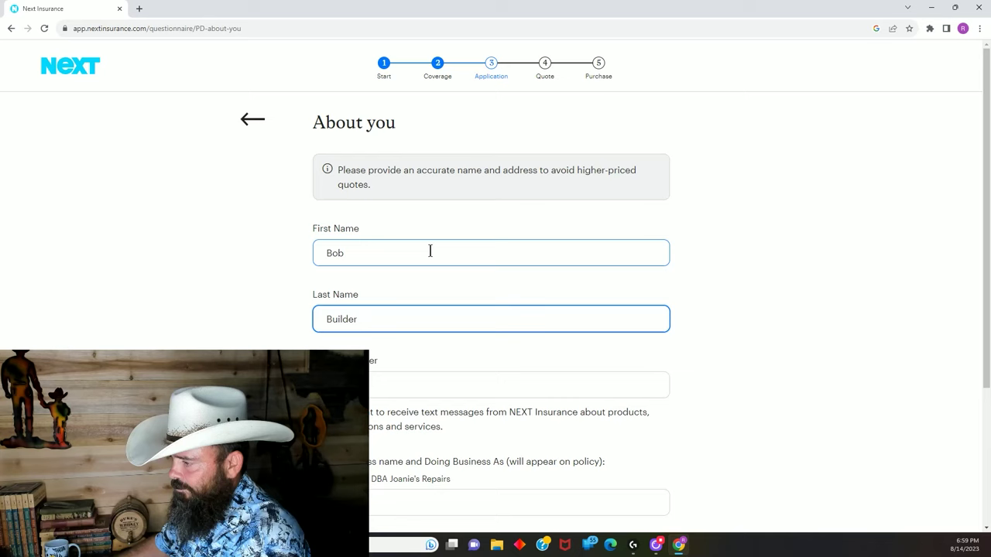
{"action": "key", "text": "Tab"}
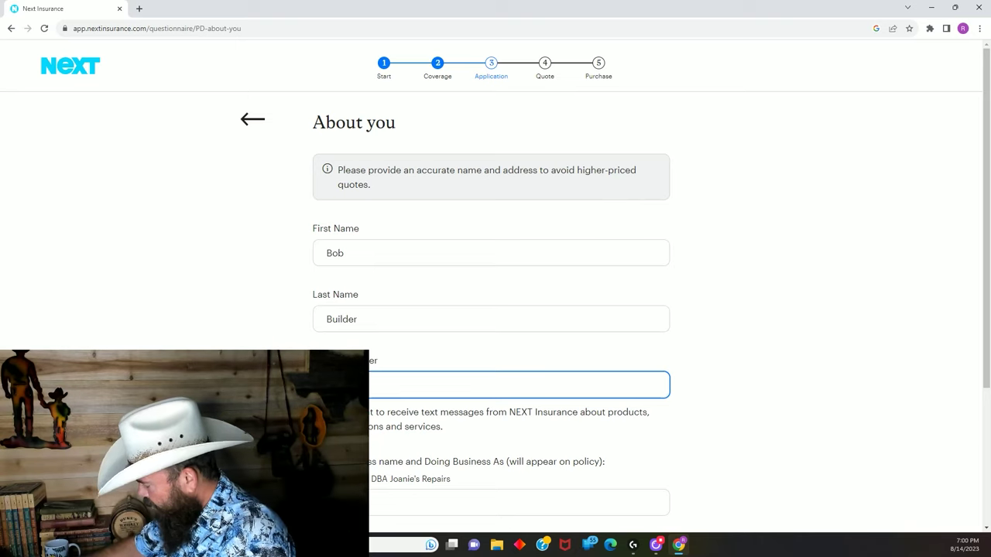
{"action": "type", "text": "5555555"}
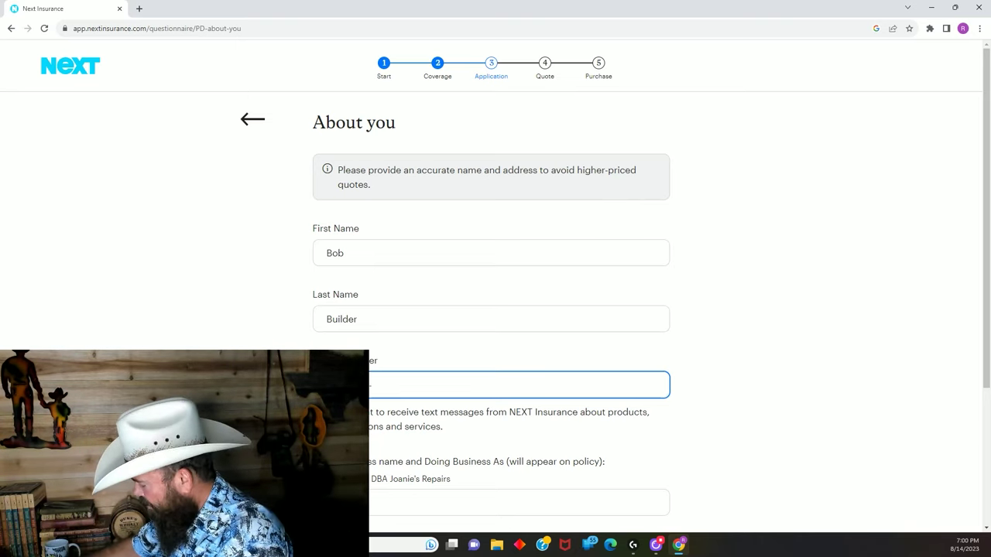
{"action": "type", "text": "5564"}
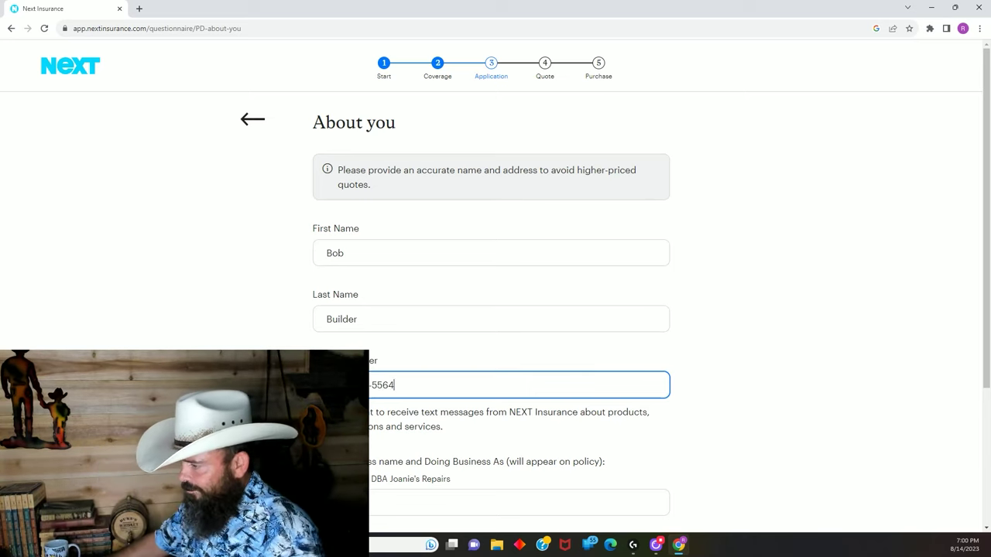
Enter the legal business name and pick a Yuma, Arizona primary location address suggestion.
{"action": "scroll", "coordinate": [338, 277], "scroll_direction": "down", "scroll_amount": 3}
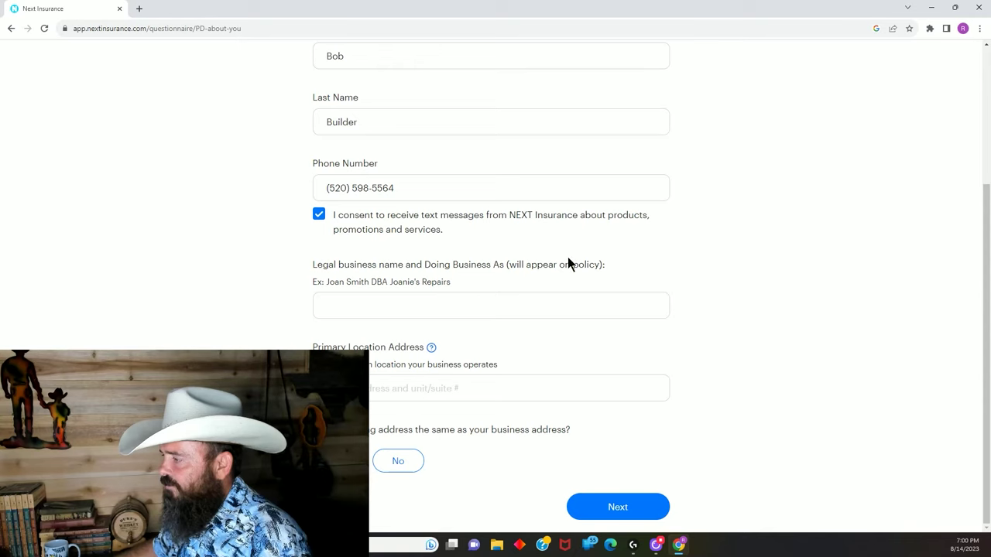
{"action": "left_click", "coordinate": [394, 305]}
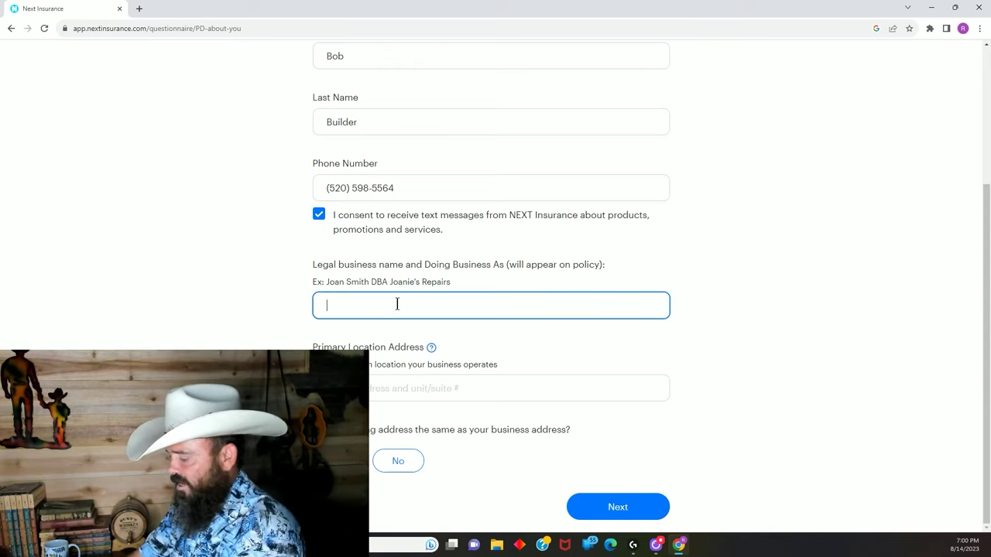
{"action": "type", "text": "Bob"}
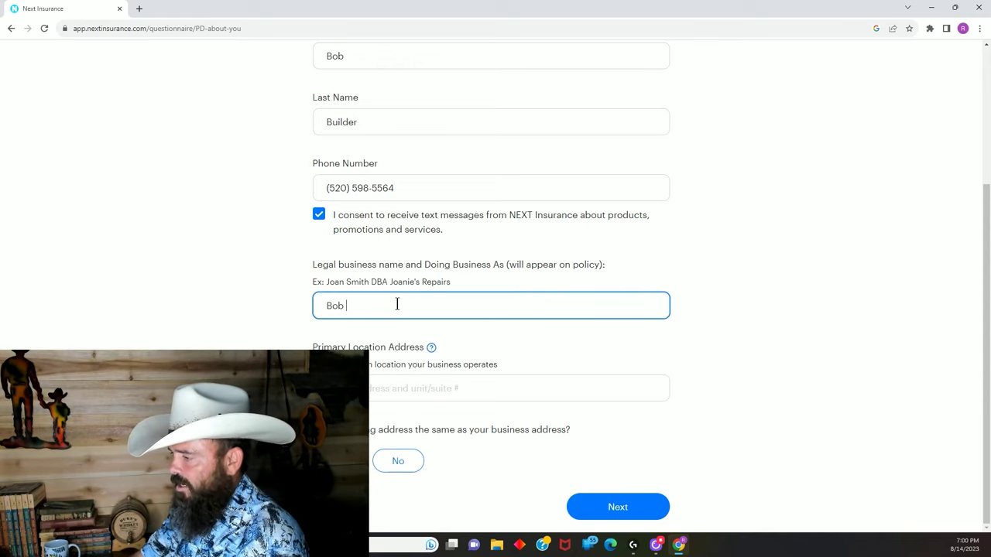
{"action": "type", "text": " Builder LL"}
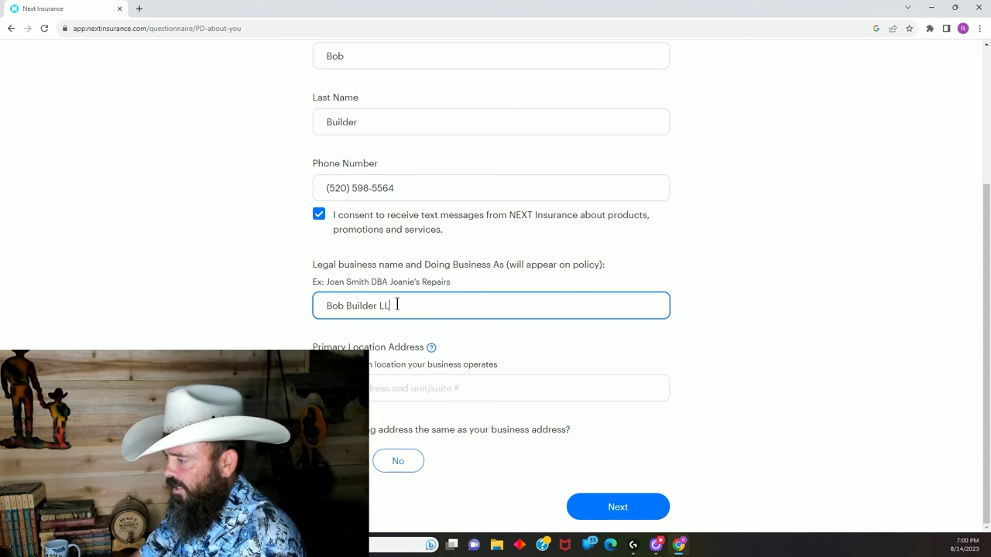
{"action": "type", "text": "C"}
{"action": "scroll", "coordinate": [398, 355], "scroll_direction": "down", "scroll_amount": 1}
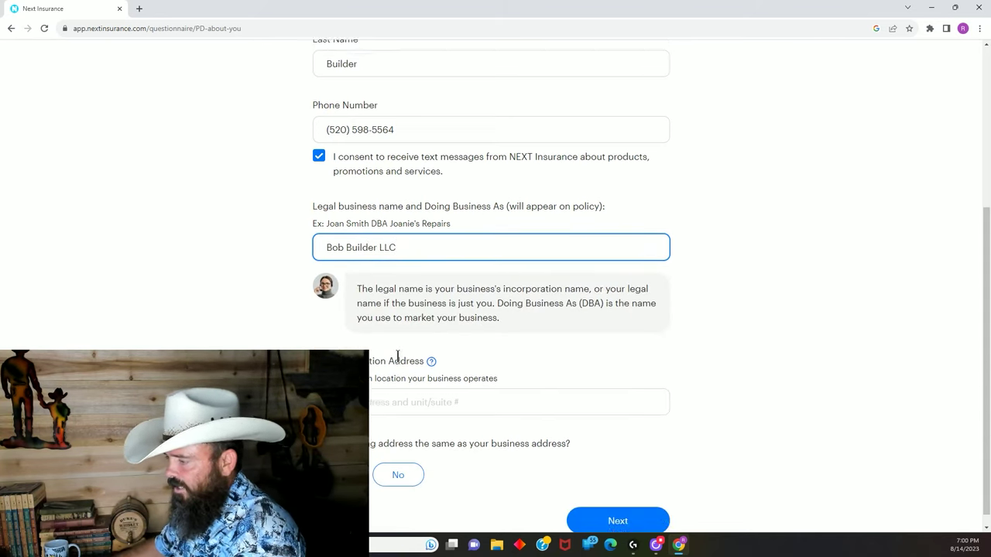
{"action": "left_click", "coordinate": [383, 388]}
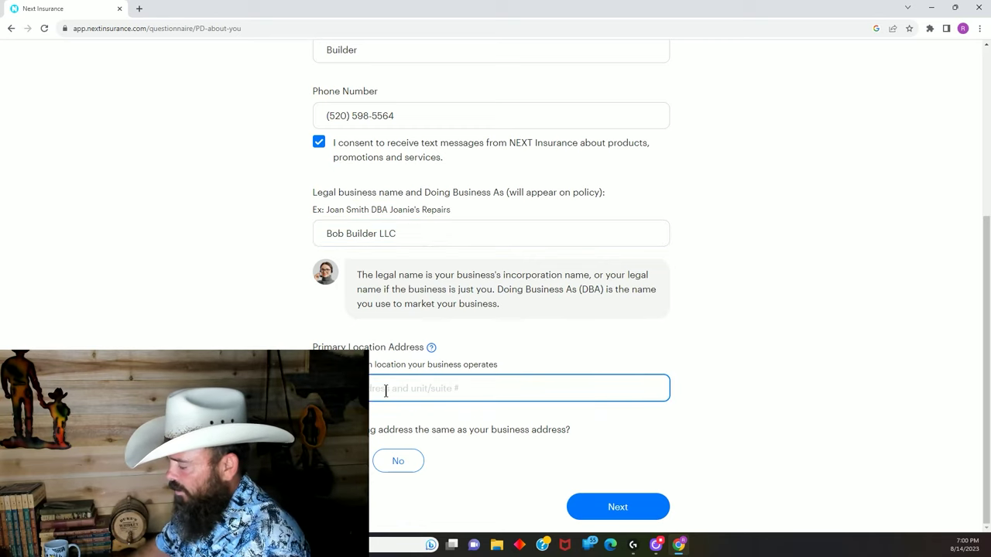
{"action": "type", "text": "123"}
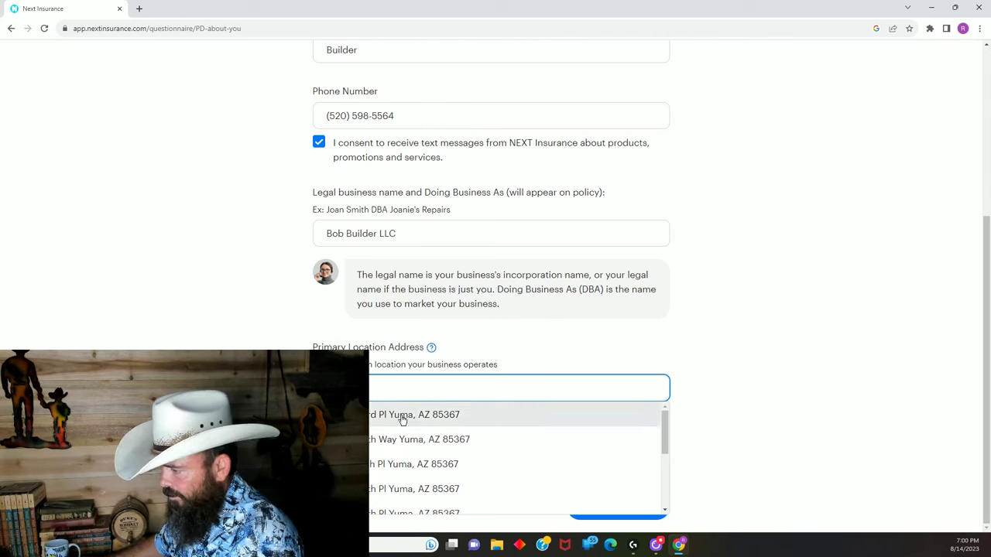
{"action": "left_click", "coordinate": [400, 416]}
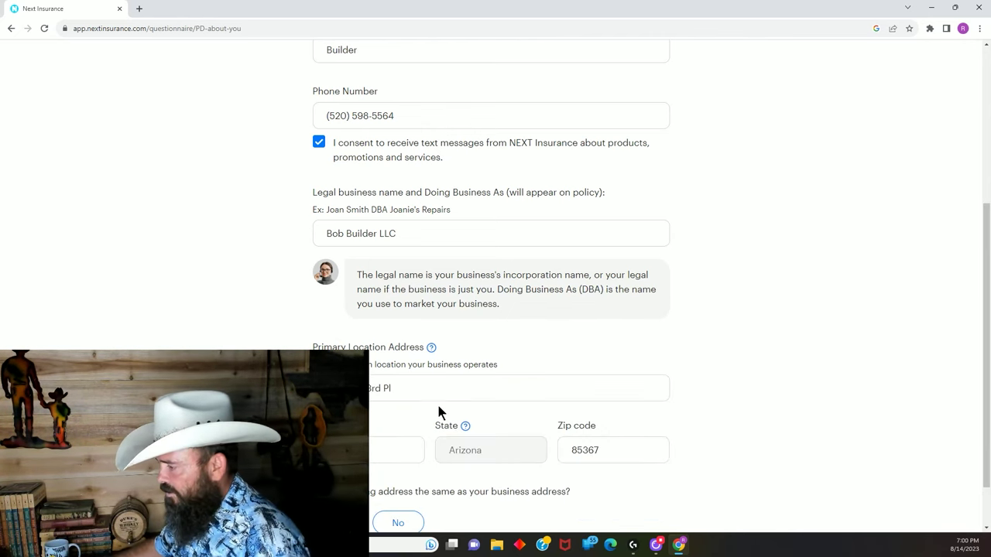
{"action": "scroll", "coordinate": [558, 402], "scroll_direction": "down", "scroll_amount": 1}
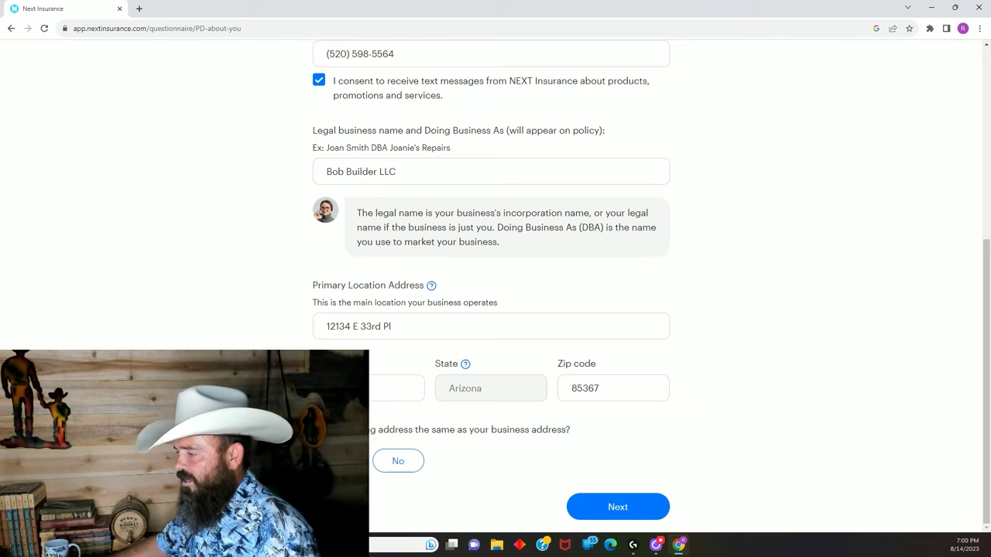
Submit the contact details and set the ownership structure to Limited Liability Company.
{"action": "left_click", "coordinate": [608, 509]}
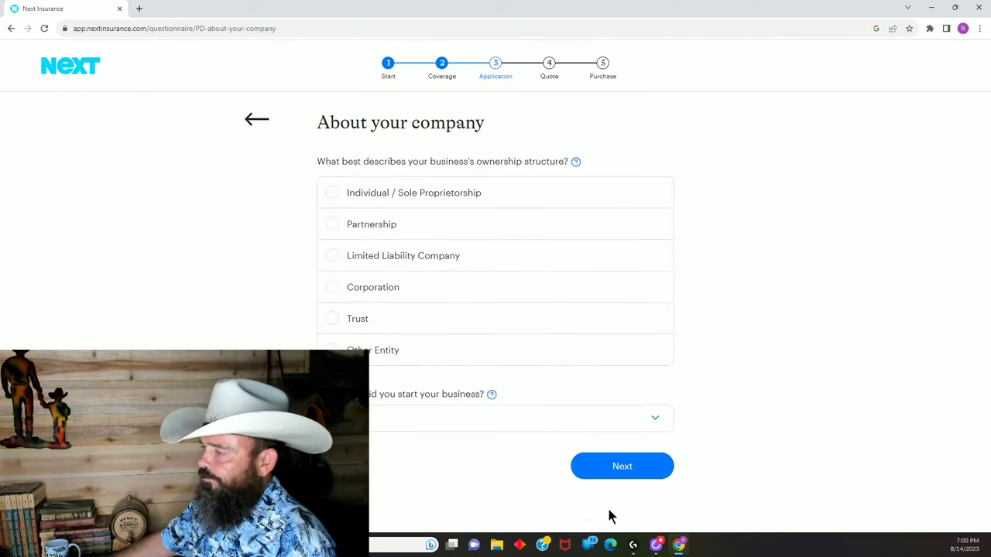
{"action": "left_click", "coordinate": [333, 260]}
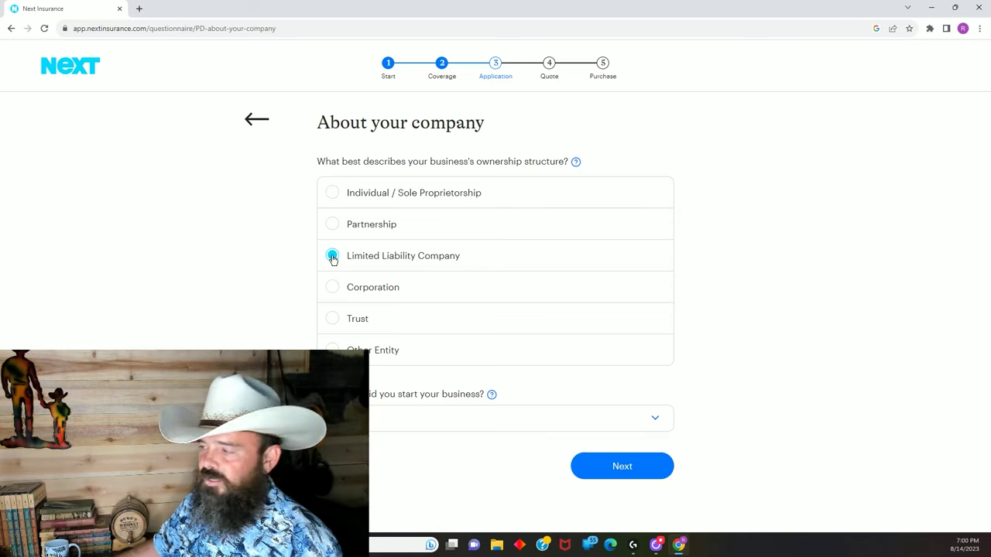
{"action": "left_click", "coordinate": [333, 194]}
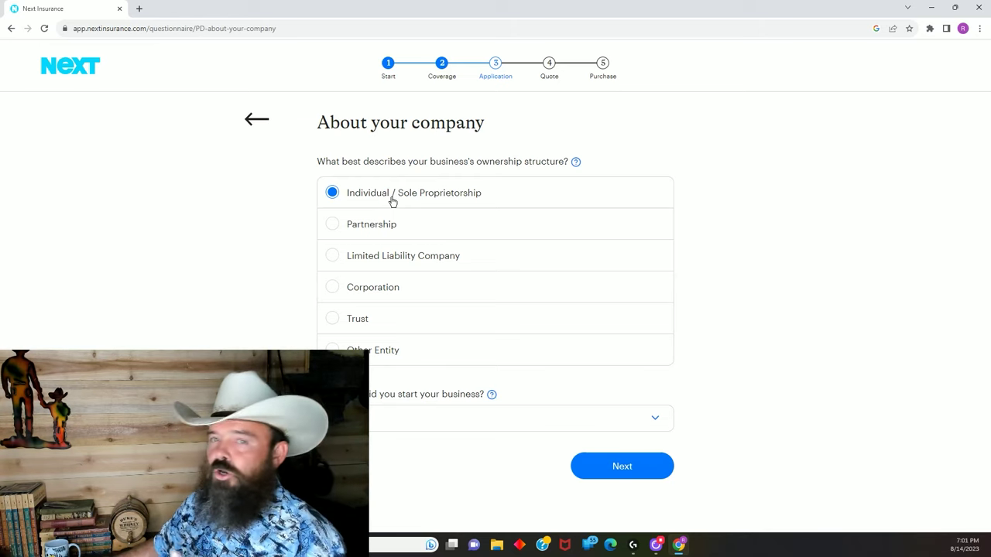
{"action": "left_click", "coordinate": [333, 259]}
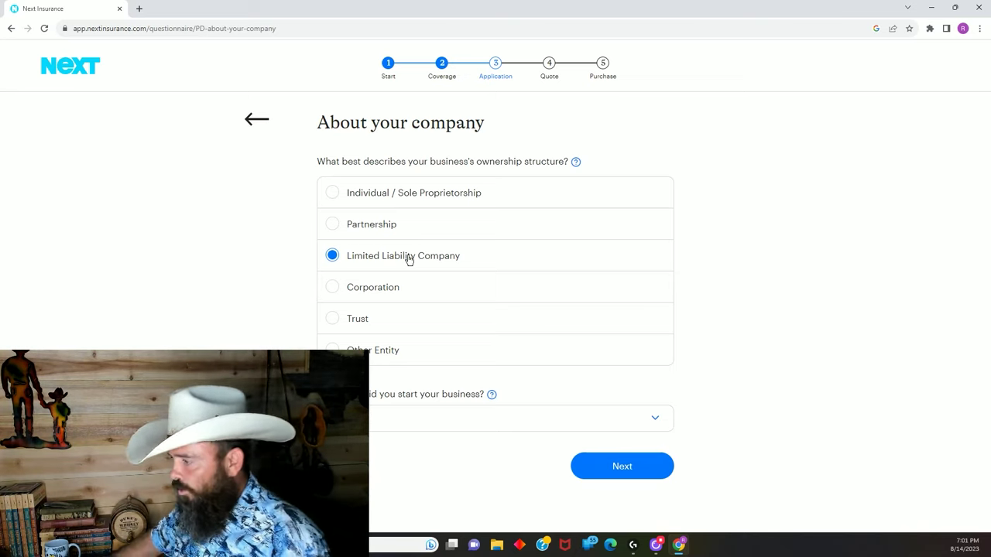
Set the business start year to 2023 and submit the company details.
{"action": "left_click", "coordinate": [653, 419]}
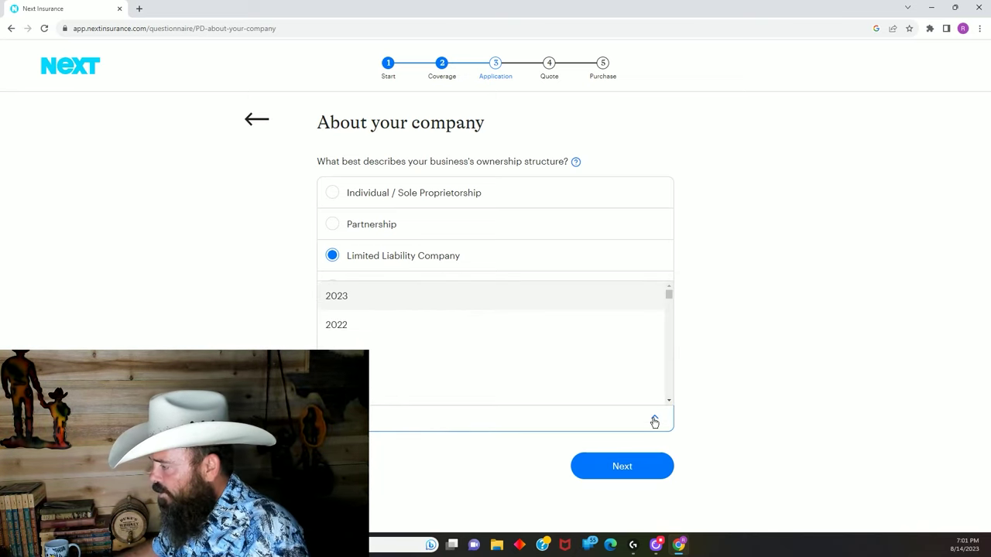
{"action": "left_click", "coordinate": [343, 302]}
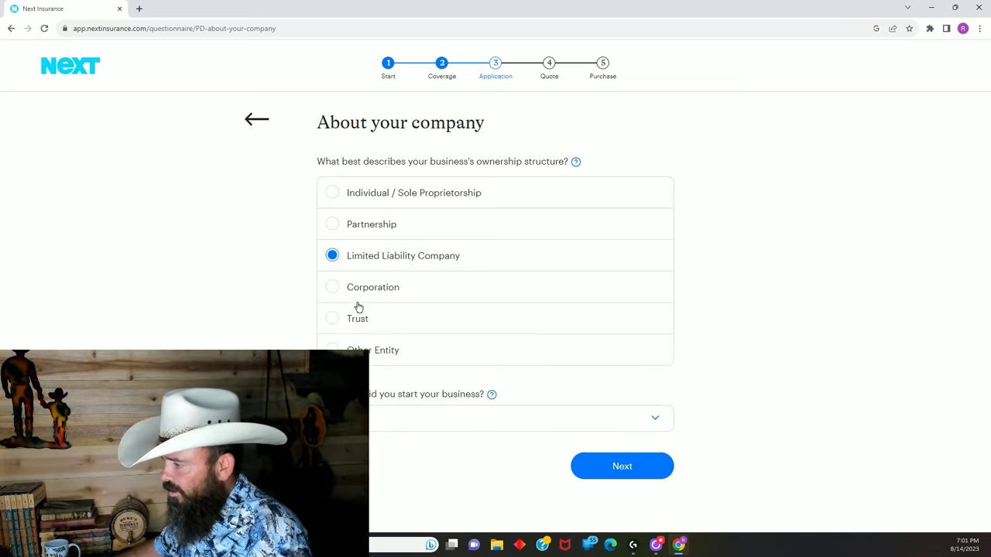
{"action": "left_click", "coordinate": [623, 467]}
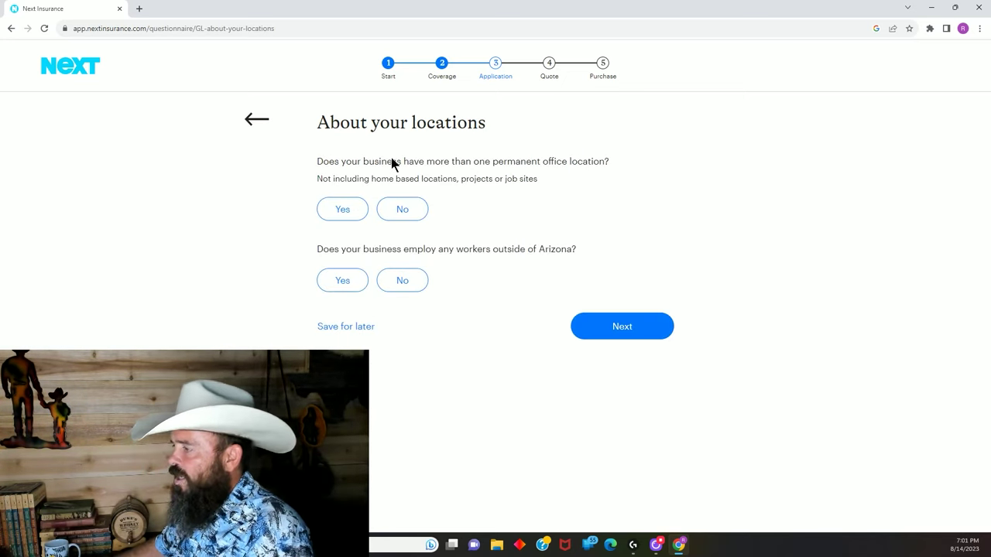
Answer No to multiple office locations and to workers outside Arizona.
{"action": "left_click", "coordinate": [400, 215]}
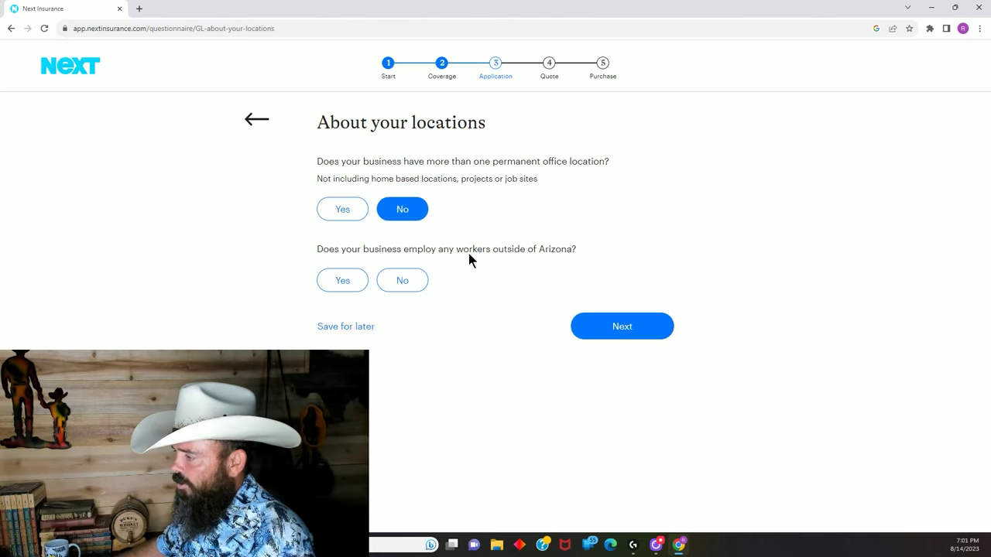
{"action": "left_click", "coordinate": [402, 282]}
{"action": "left_click", "coordinate": [614, 329]}
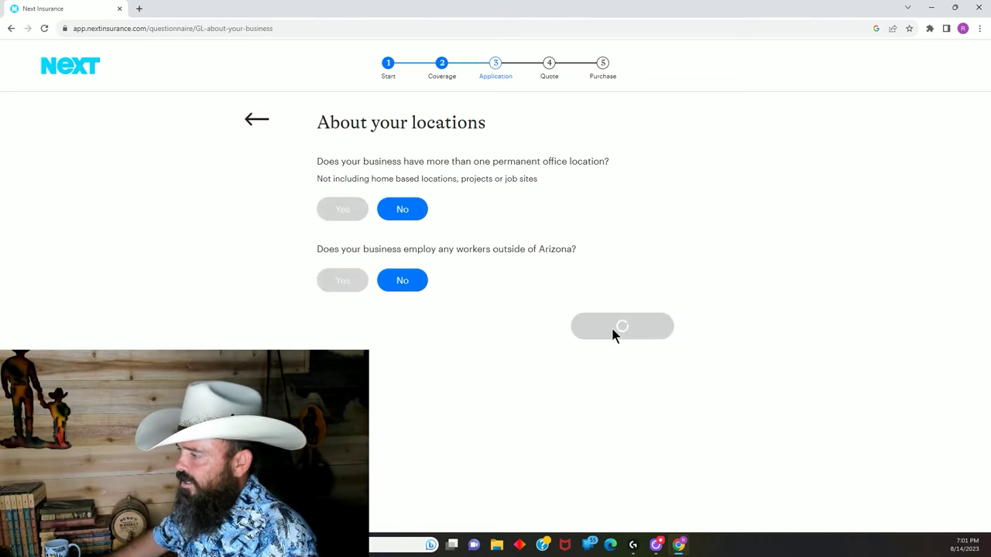
Enter 1 owner and 0 employees, and select Handyman Work and Miscellaneous Tasks as the activity.
{"action": "left_click", "coordinate": [415, 184]}
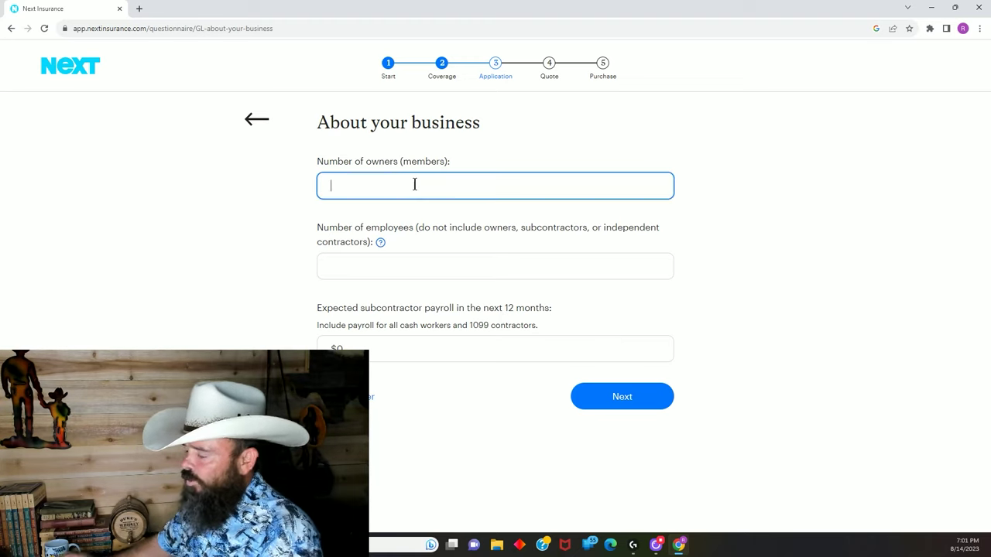
{"action": "type", "text": "1"}
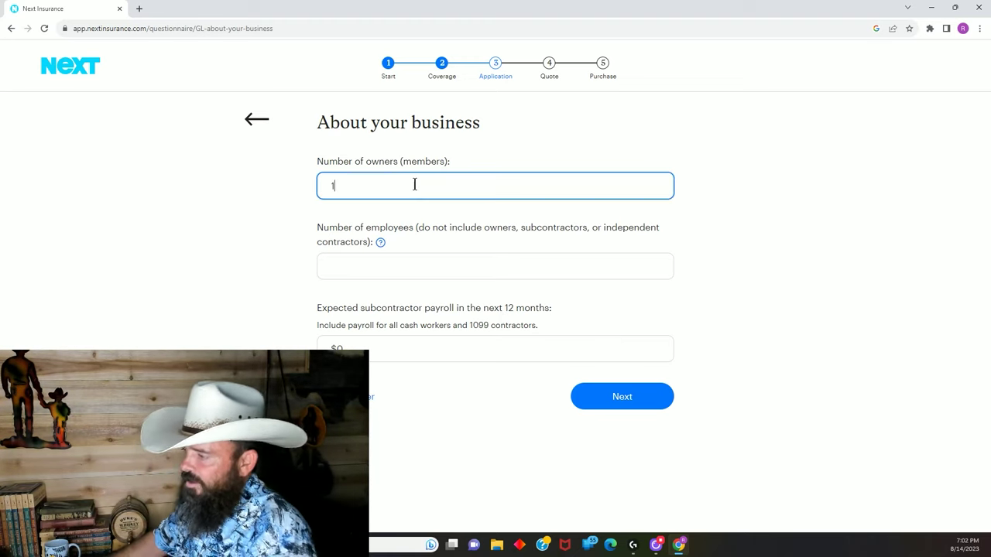
{"action": "left_click", "coordinate": [397, 265]}
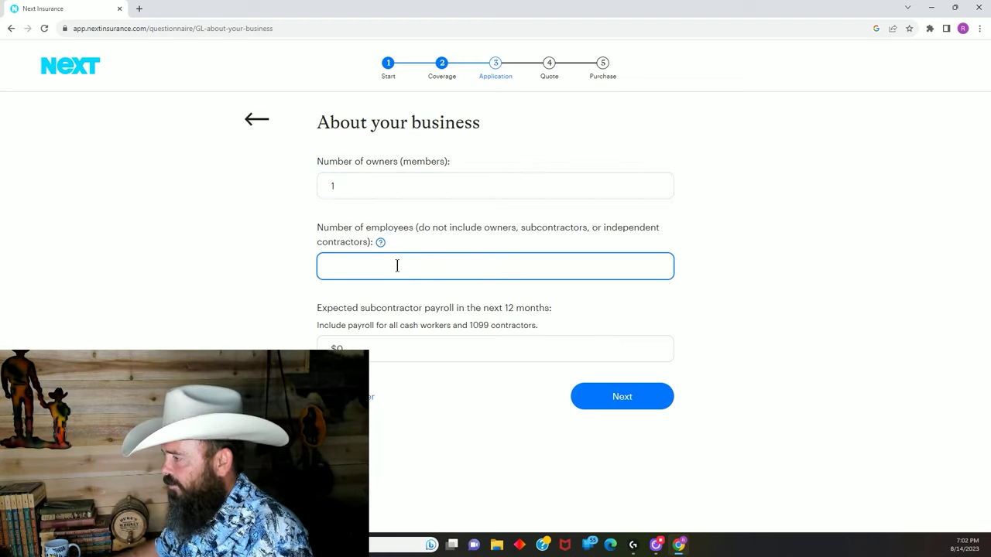
{"action": "type", "text": "0"}
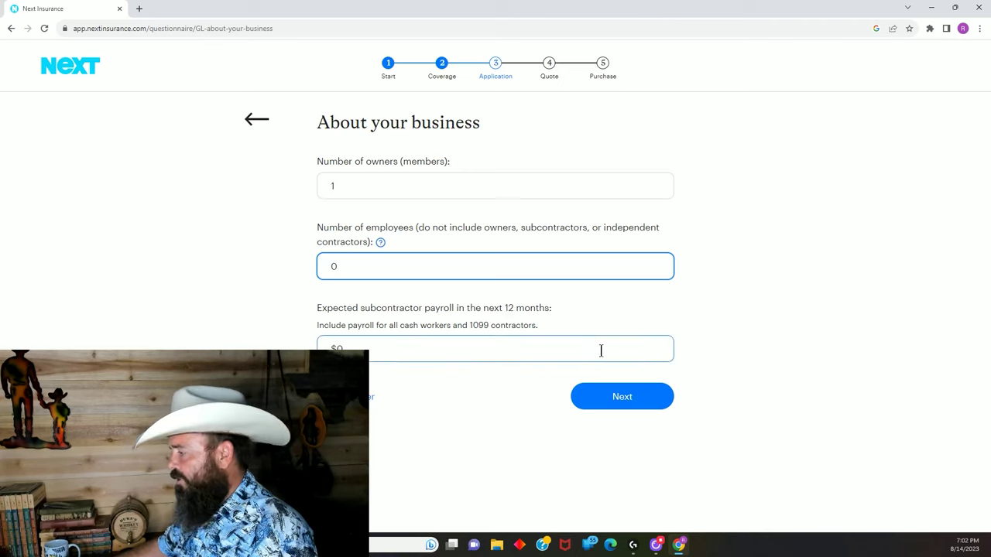
{"action": "left_click", "coordinate": [629, 404]}
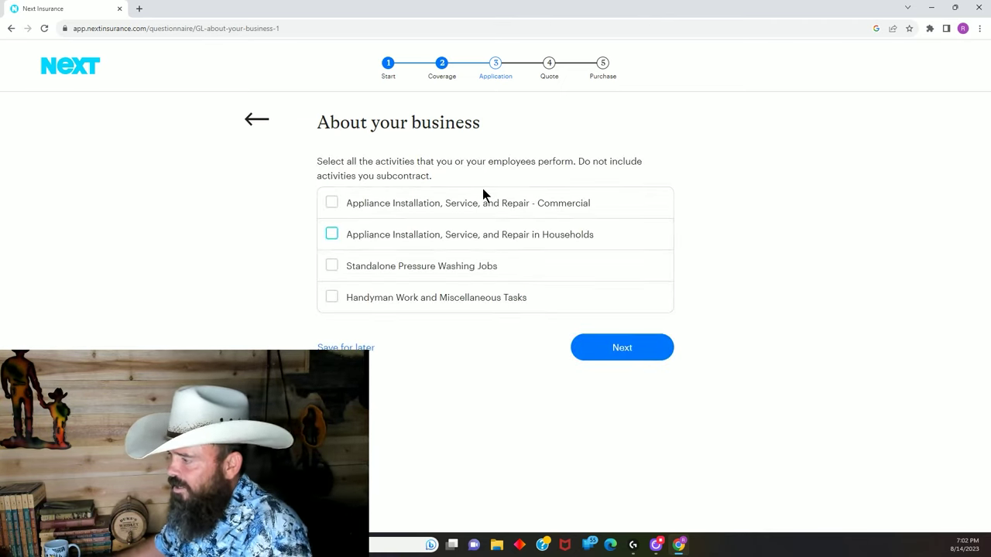
{"action": "left_click", "coordinate": [332, 300]}
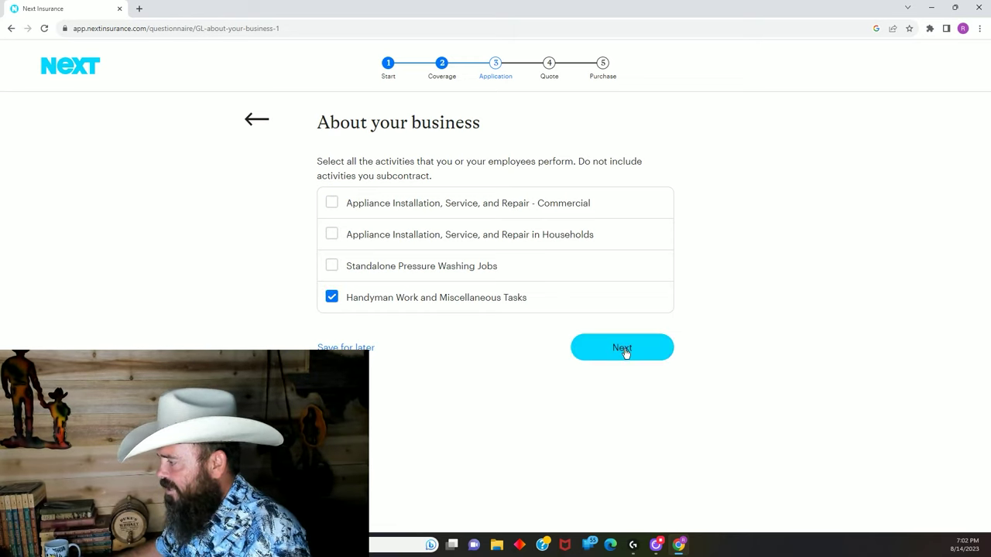
{"action": "left_click", "coordinate": [624, 350]}
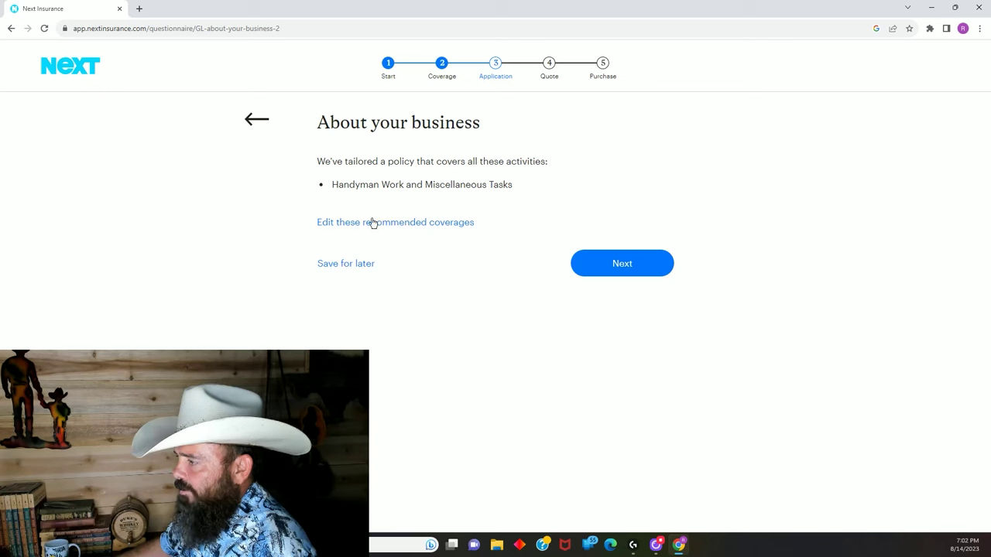
Accept the tailored policy, enter 10 years of experience and $100,000 expected revenue, and submit.
{"action": "left_click", "coordinate": [633, 272]}
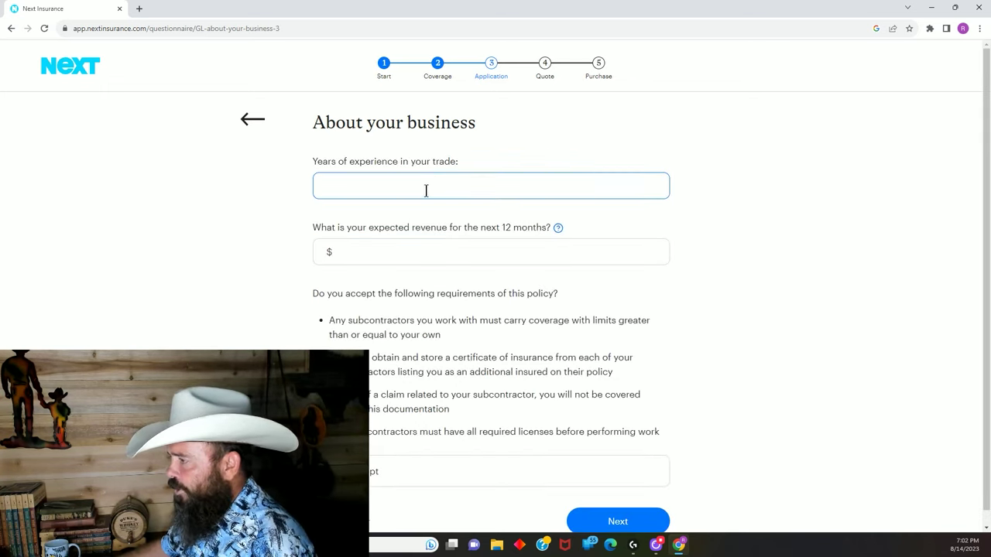
{"action": "left_click", "coordinate": [426, 191]}
{"action": "type", "text": "10"}
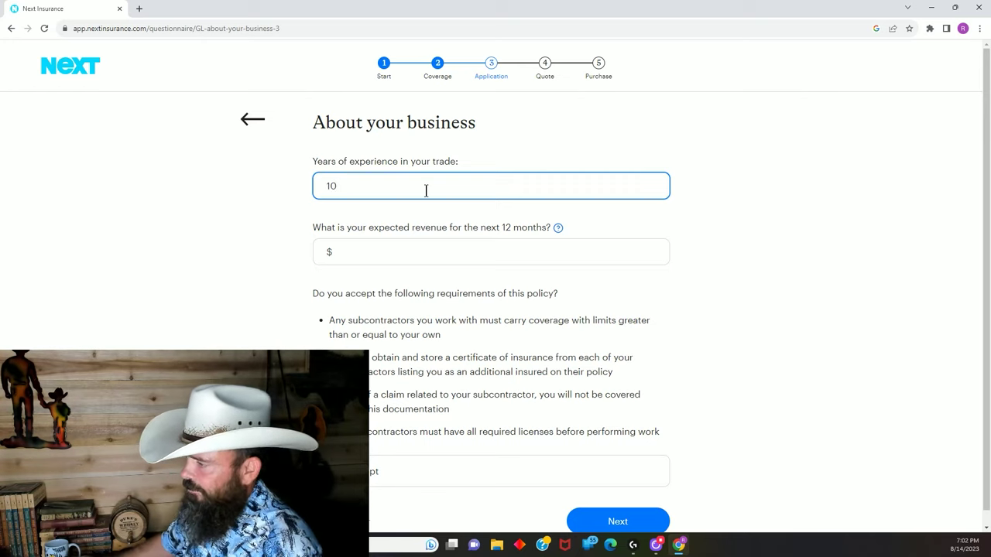
{"action": "left_click", "coordinate": [400, 258]}
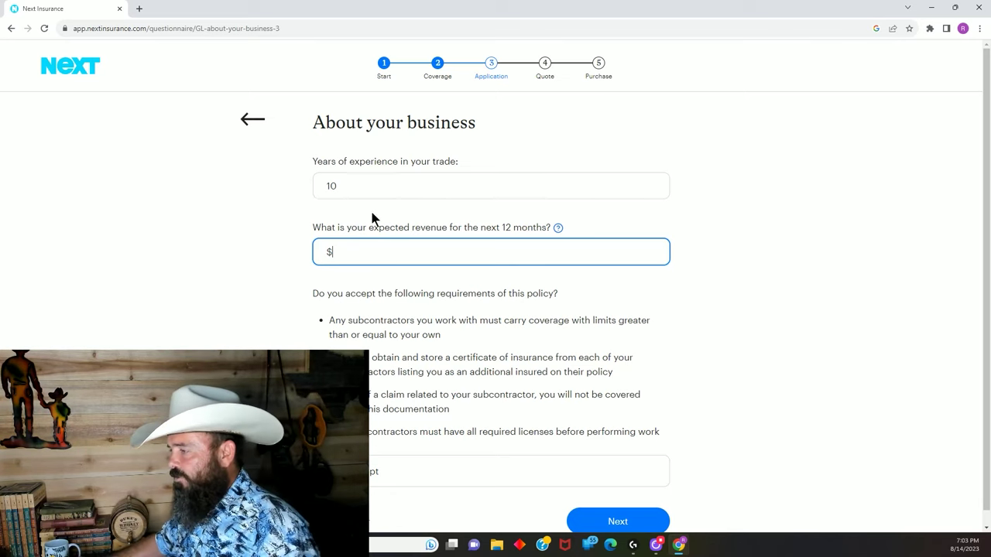
{"action": "type", "text": "10"}
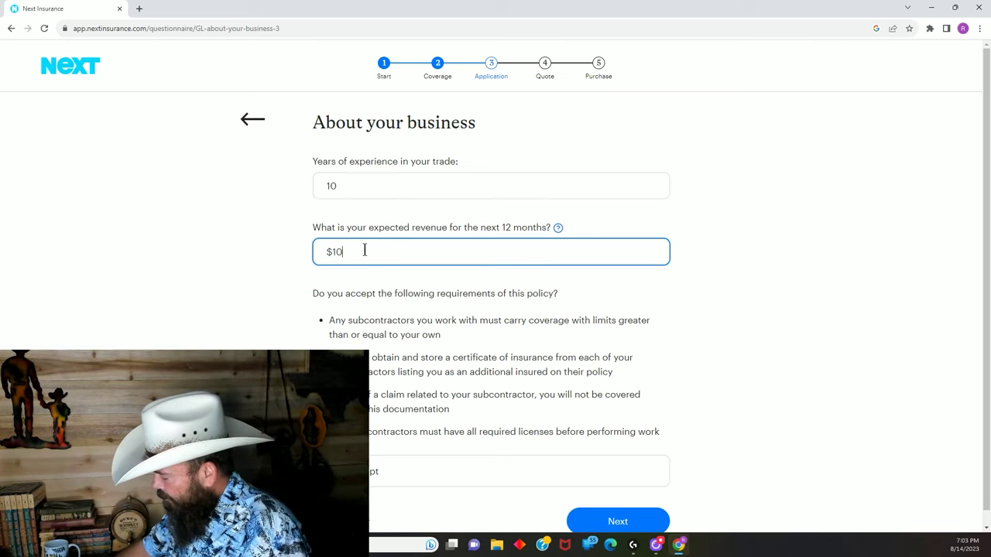
{"action": "type", "text": "0,000"}
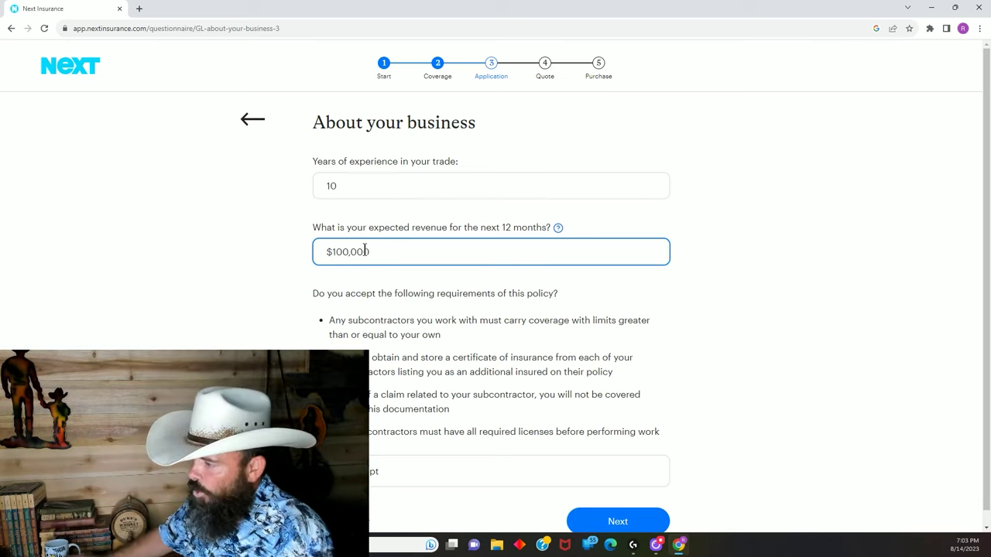
{"action": "scroll", "coordinate": [691, 293], "scroll_direction": "down", "scroll_amount": 1}
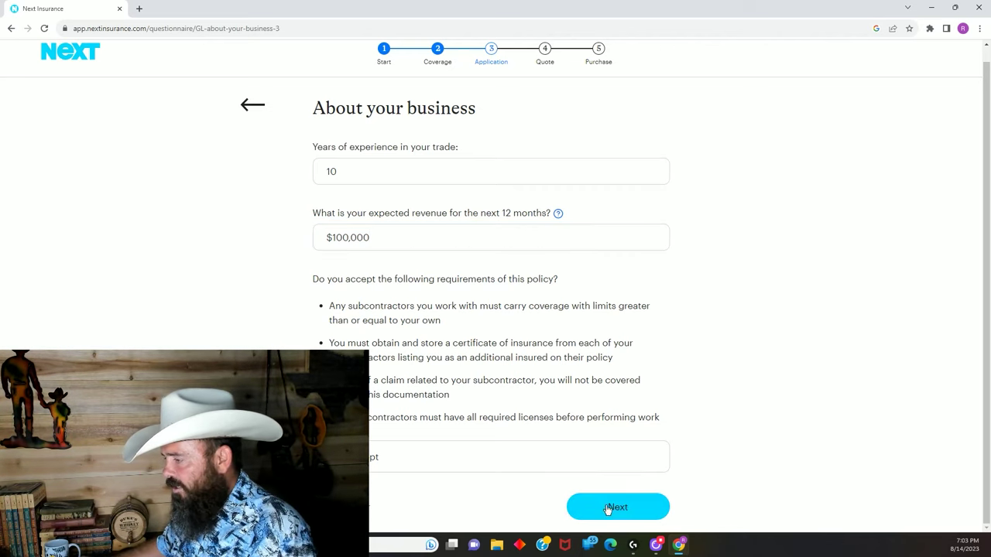
{"action": "left_click", "coordinate": [612, 511]}
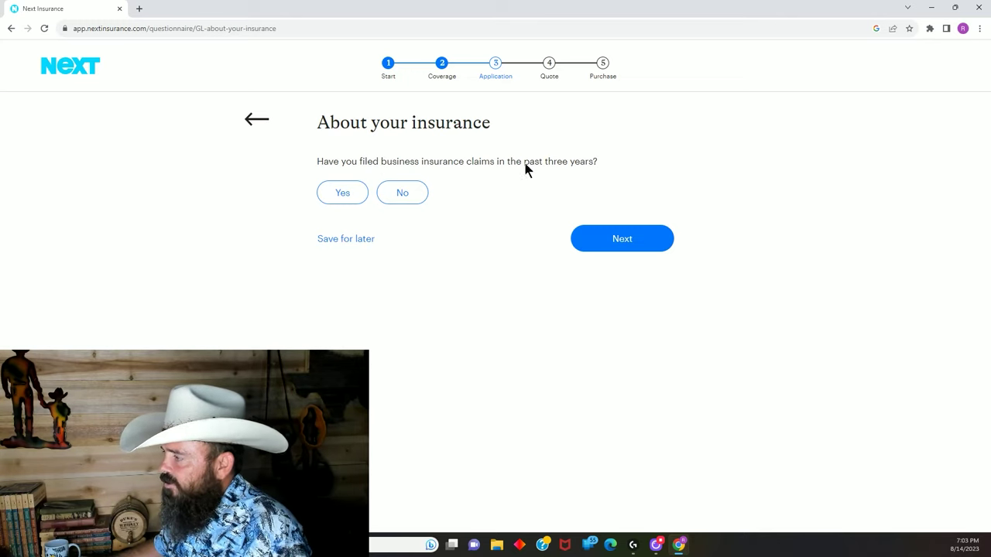
Answer No to past claims, hot application roofing and multi-family residential building coverage.
{"action": "left_click", "coordinate": [402, 193]}
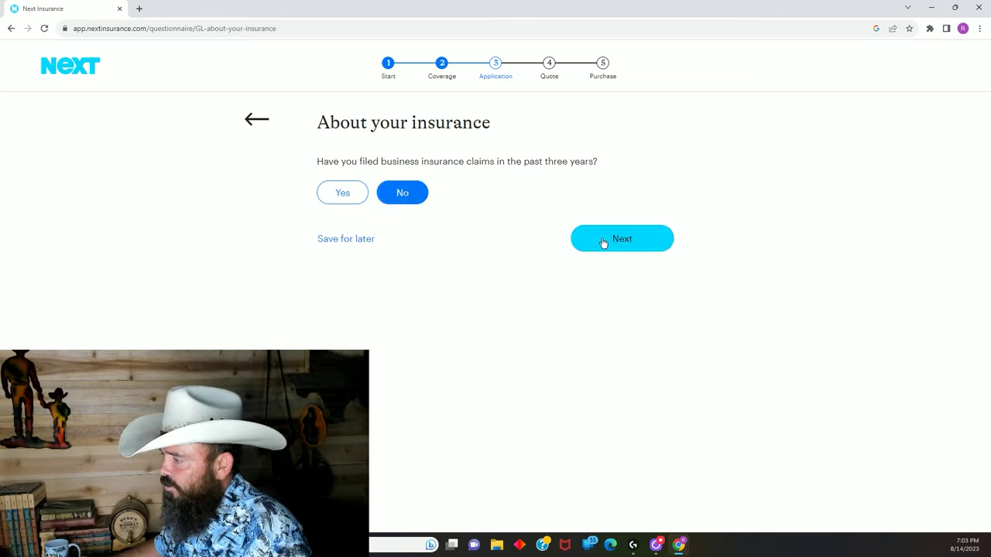
{"action": "left_click", "coordinate": [608, 244]}
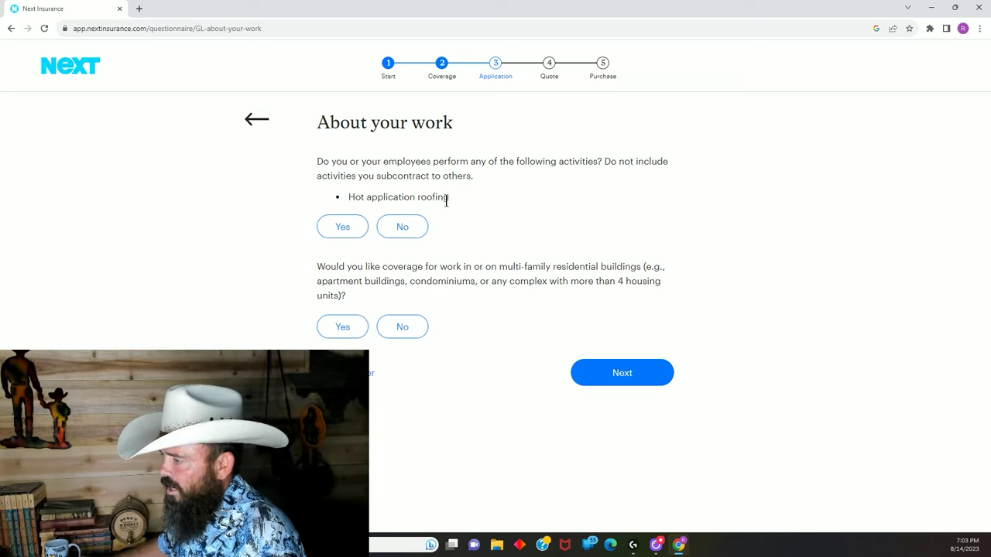
{"action": "left_click", "coordinate": [407, 229]}
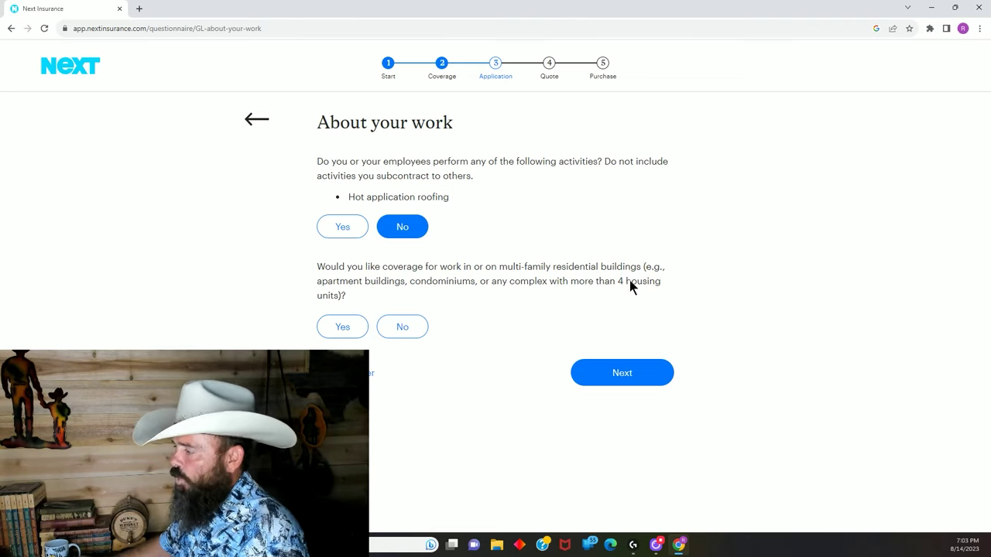
{"action": "left_click", "coordinate": [402, 328]}
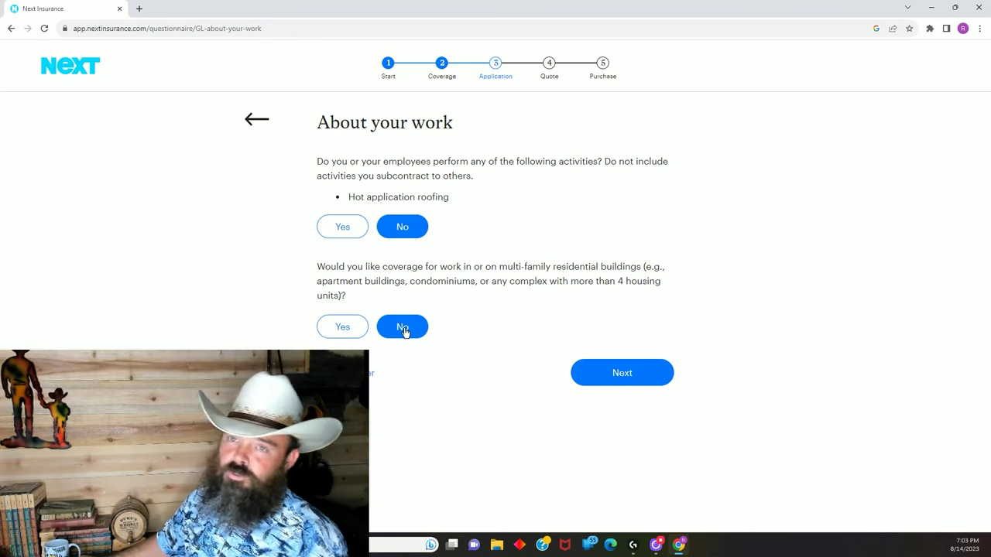
{"action": "left_click", "coordinate": [627, 381]}
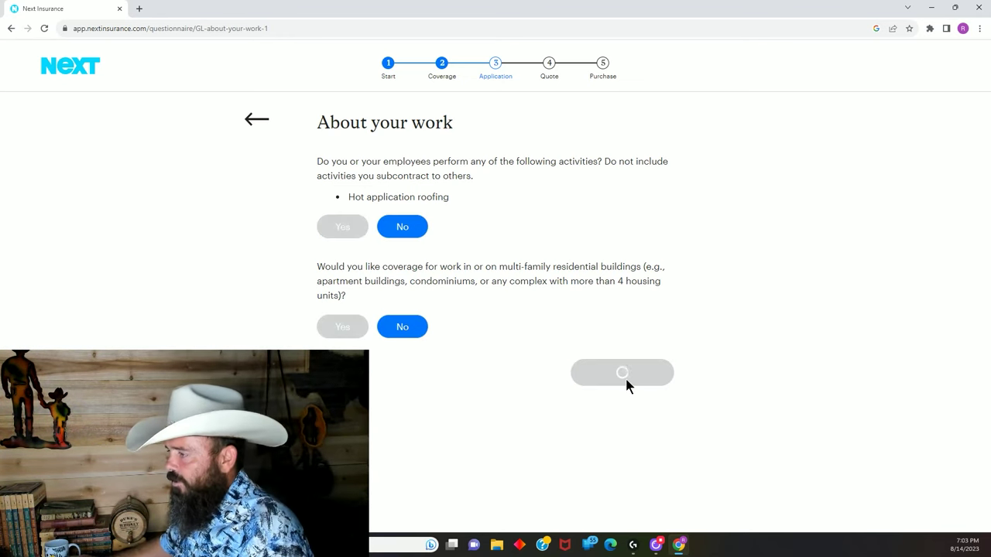
Acknowledge the permit/license exclusion and the list of excluded activities.
{"action": "left_click", "coordinate": [329, 208]}
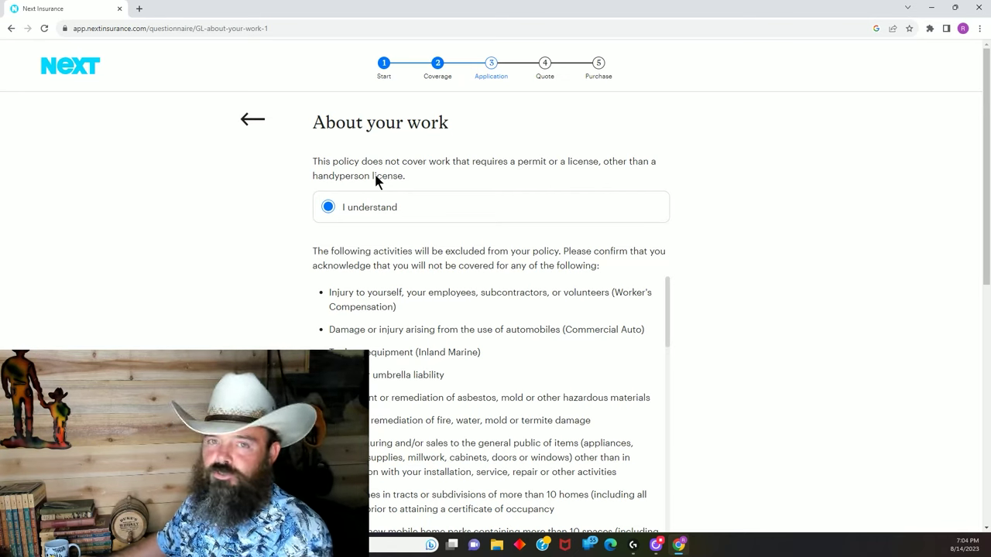
{"action": "scroll", "coordinate": [718, 350], "scroll_direction": "down", "scroll_amount": 2}
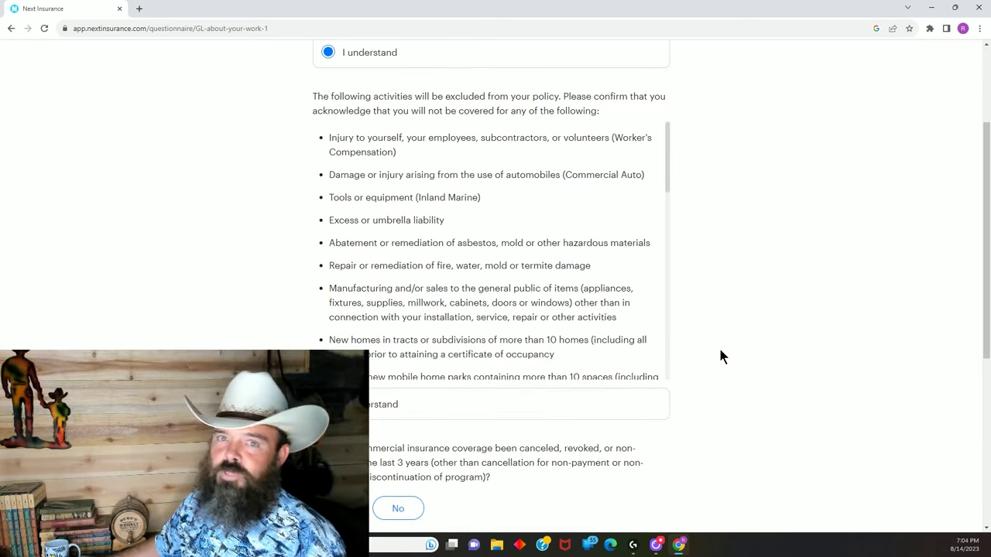
{"action": "scroll", "coordinate": [720, 351], "scroll_direction": "down", "scroll_amount": 2}
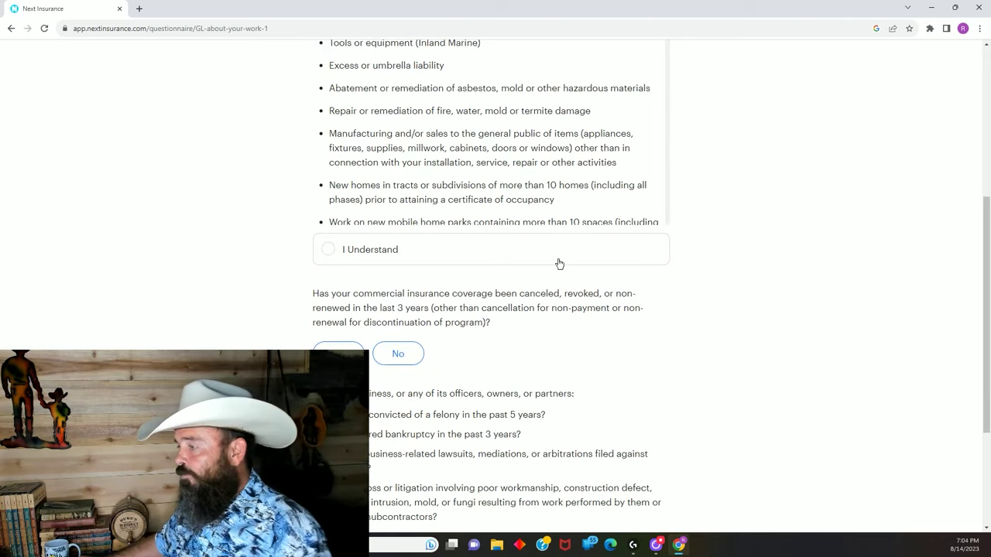
{"action": "left_click", "coordinate": [328, 251]}
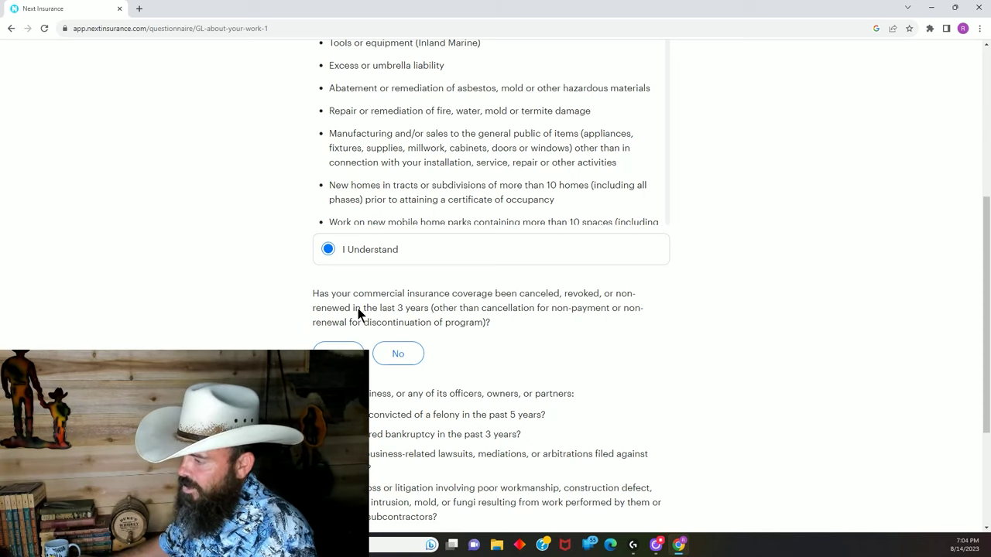
Answer No to past cancellation and felonies/bankruptcy/lawsuits, and start coverage on August 15, 2023.
{"action": "left_click", "coordinate": [400, 356]}
{"action": "scroll", "coordinate": [476, 333], "scroll_direction": "down", "scroll_amount": 3}
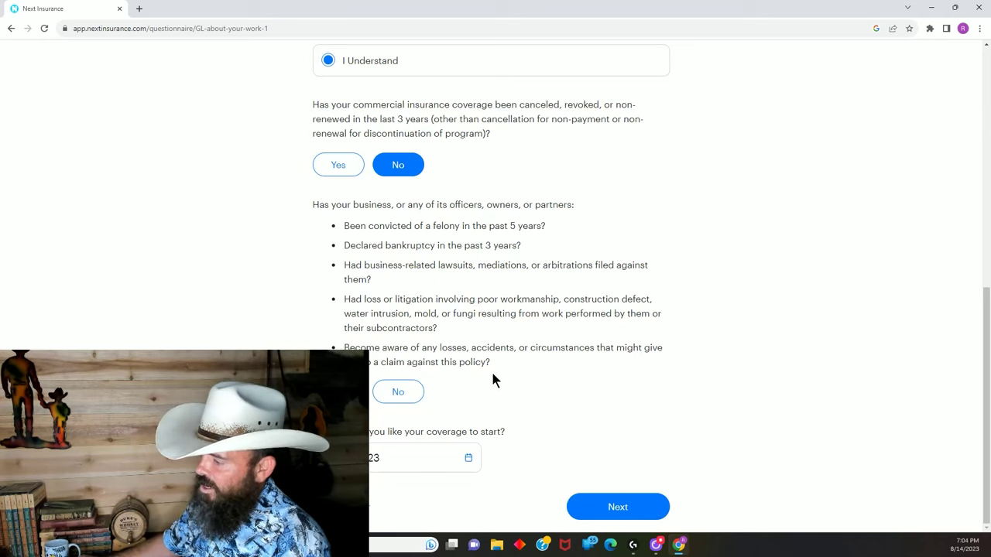
{"action": "left_click", "coordinate": [400, 393]}
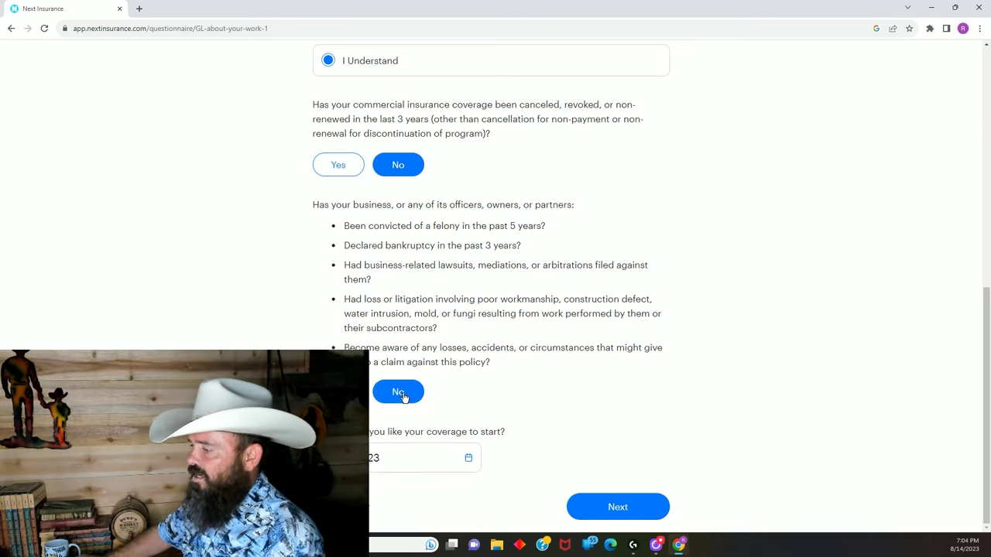
{"action": "left_click", "coordinate": [470, 460]}
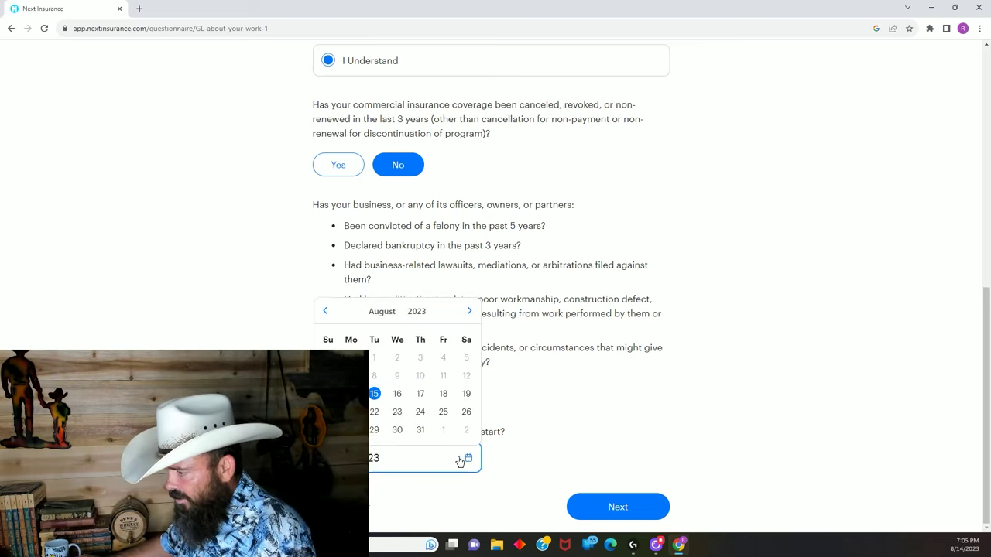
{"action": "left_click", "coordinate": [376, 395]}
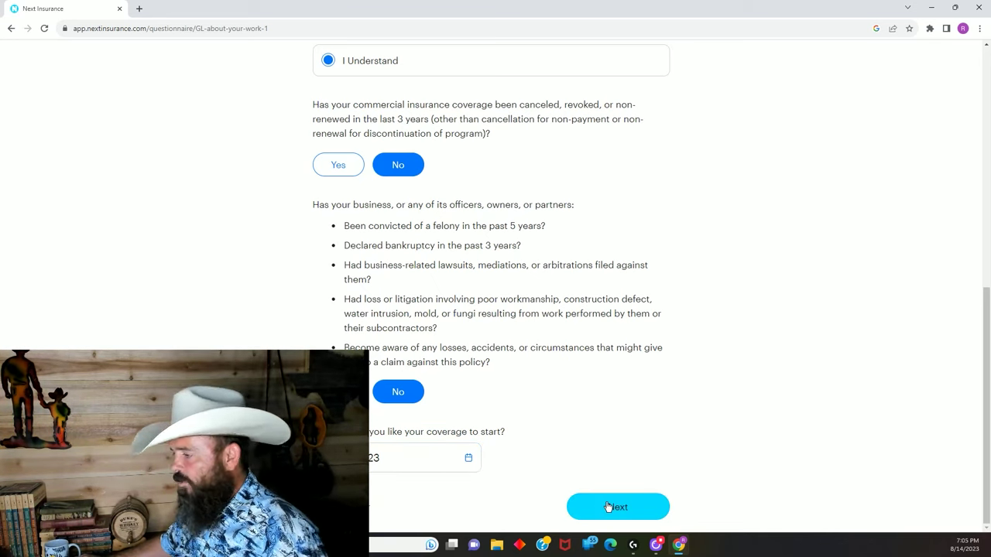
{"action": "left_click", "coordinate": [609, 507]}
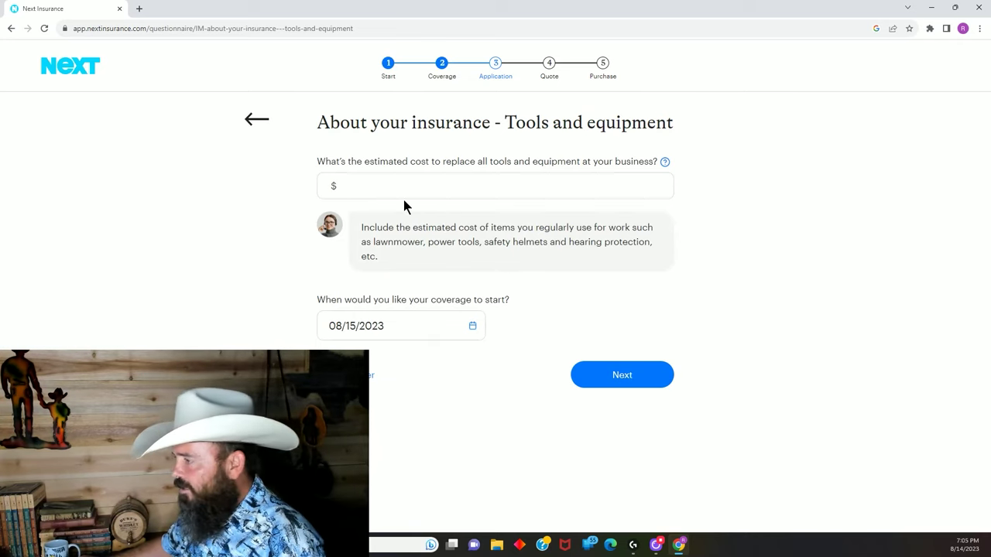
Enter a $1,500 tools and equipment replacement cost, then decline workers compensation coverage.
{"action": "left_click", "coordinate": [383, 188]}
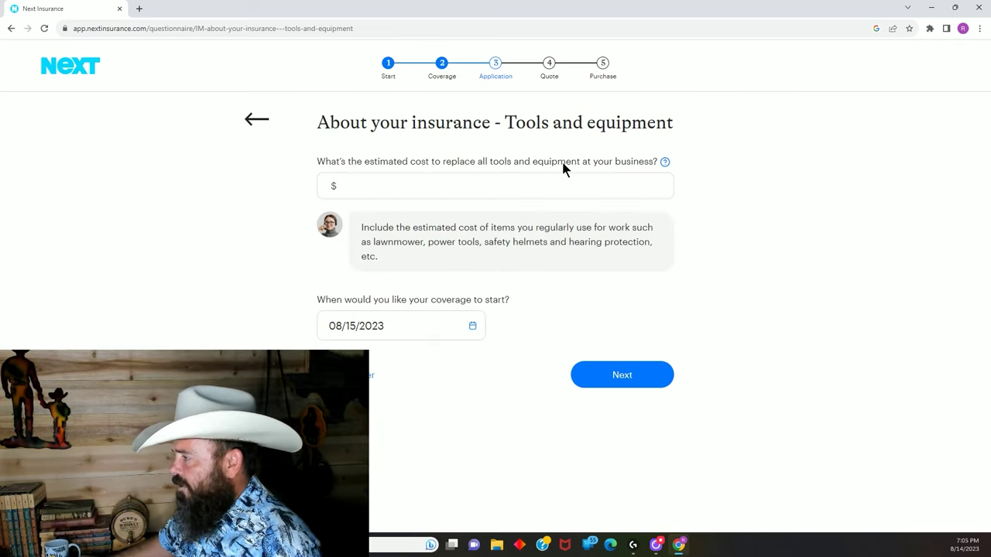
{"action": "left_click", "coordinate": [440, 187]}
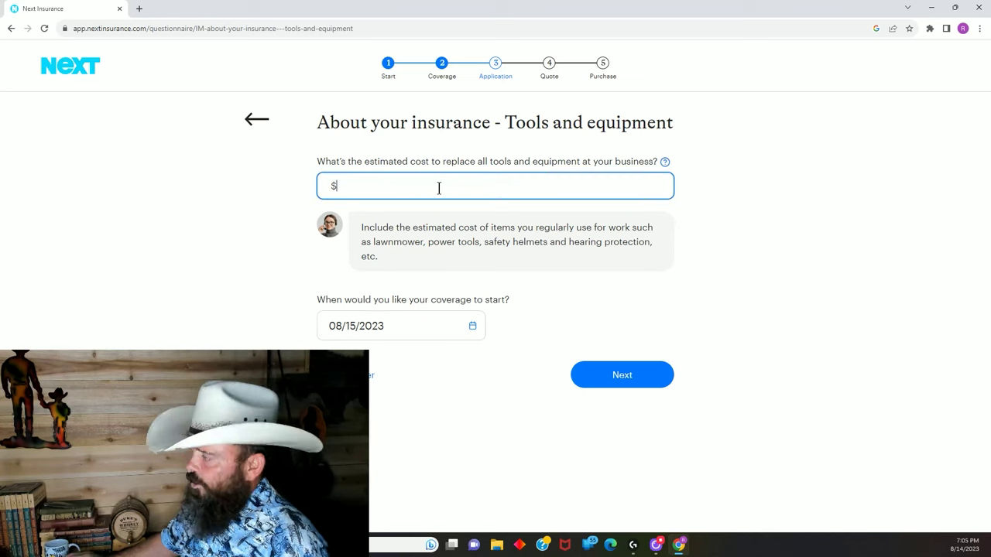
{"action": "type", "text": "1,500"}
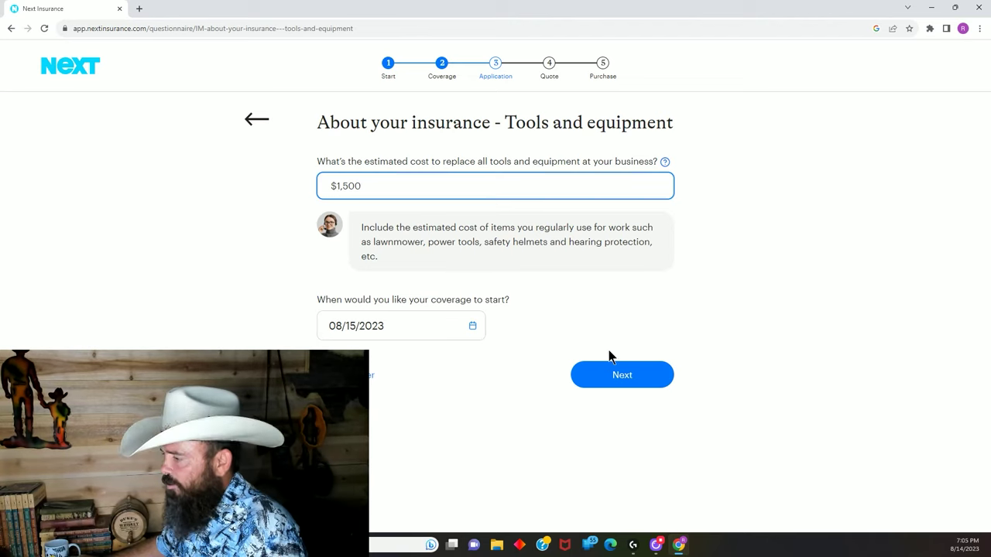
{"action": "left_click", "coordinate": [632, 378]}
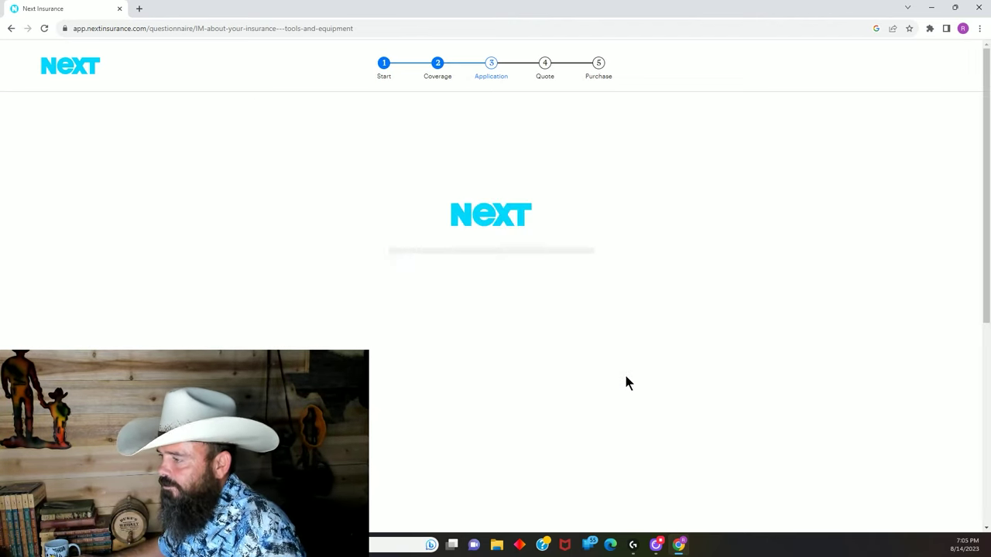
{"action": "scroll", "coordinate": [611, 365], "scroll_direction": "down", "scroll_amount": 2}
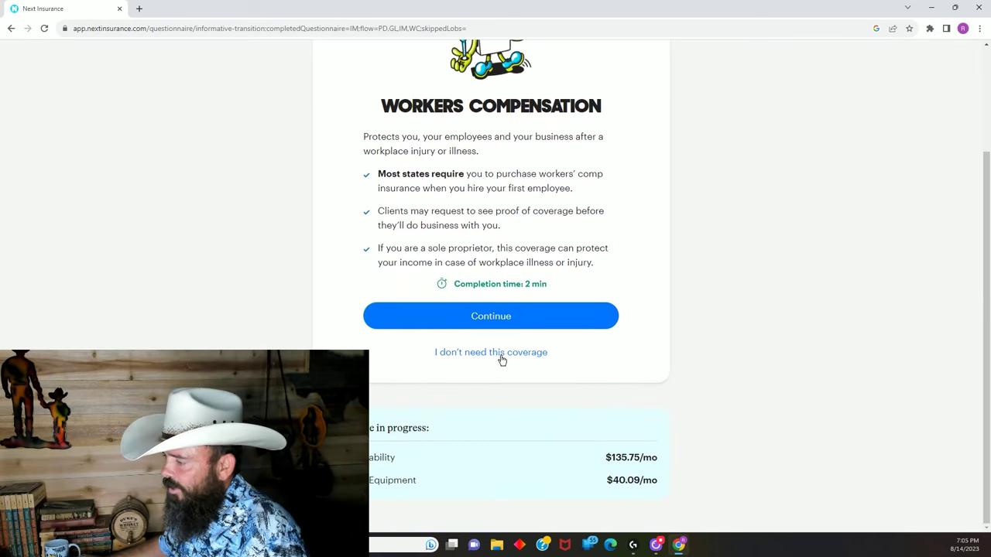
{"action": "left_click", "coordinate": [497, 353]}
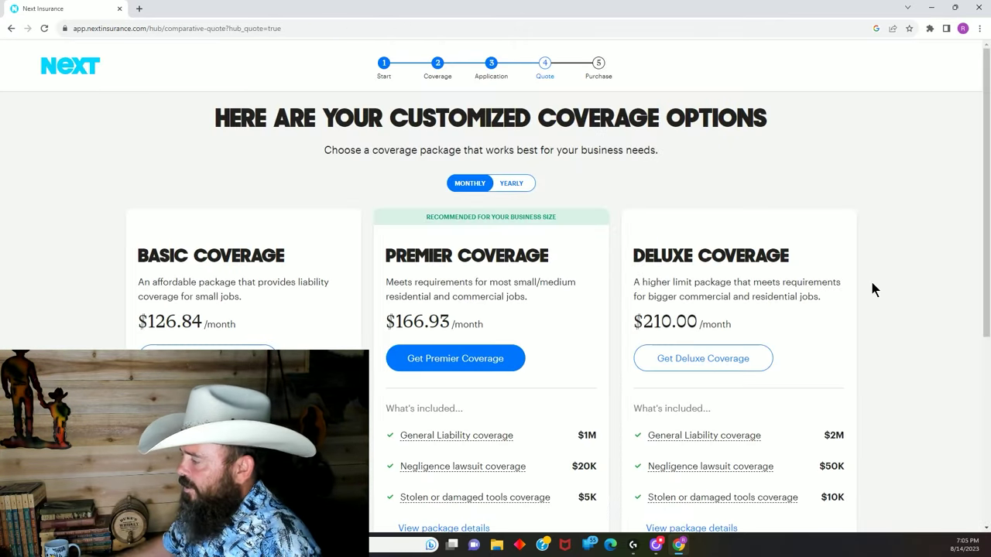
Scroll the quote page to compare the Basic, Premier and Deluxe packages and read the General Liability definition.
{"action": "scroll", "coordinate": [878, 281], "scroll_direction": "down", "scroll_amount": 1}
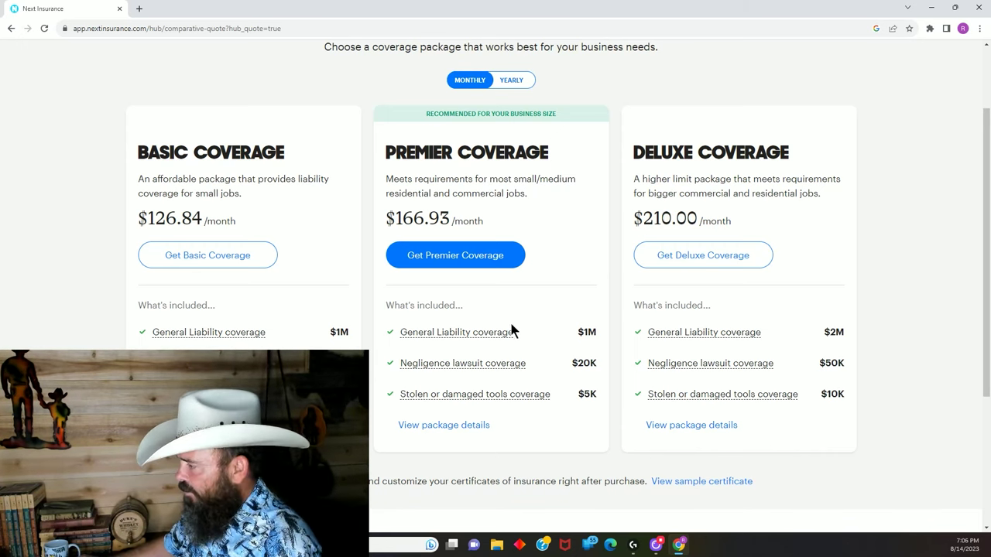
{"action": "mouse_move", "coordinate": [465, 332]}
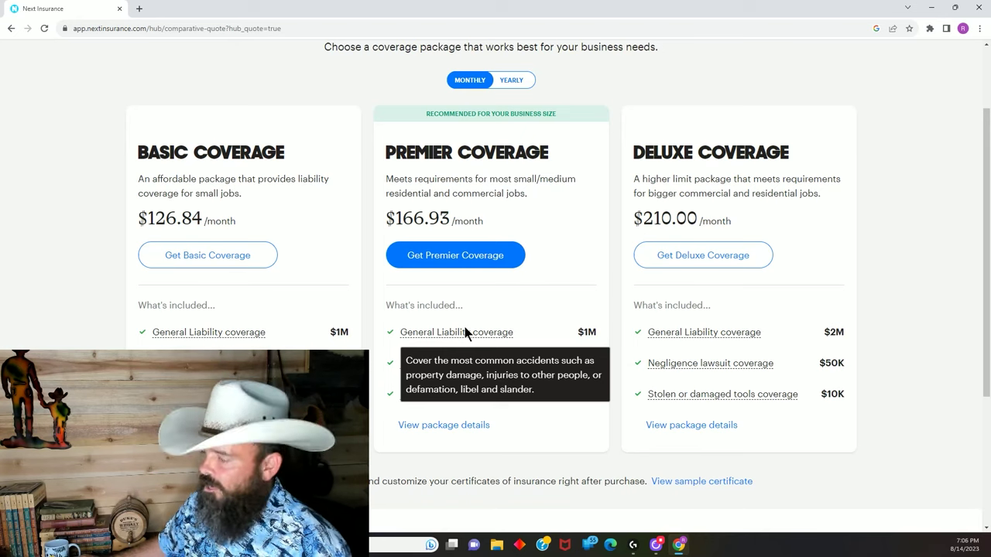
{"action": "mouse_move", "coordinate": [749, 337]}
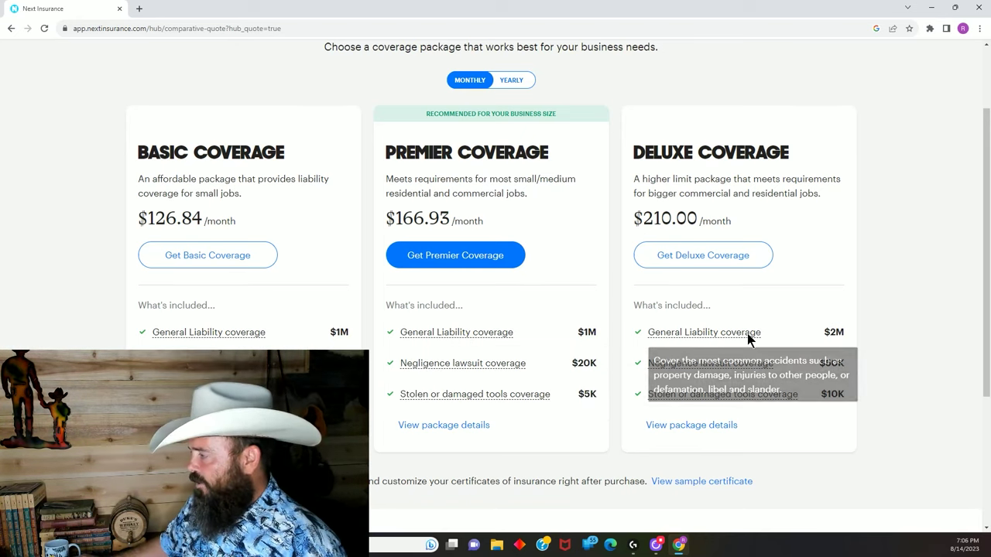